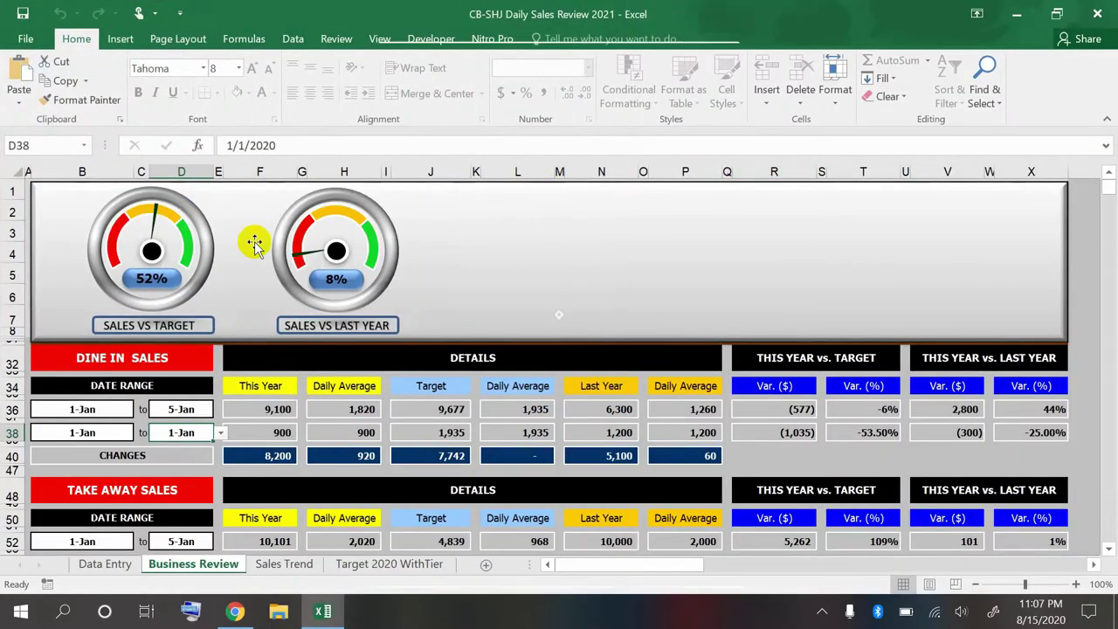
Set the Dine In end date in cell D36 to 1-Jan from its dropdown.
{"action": "mouse_move", "coordinate": [1106, 180]}
{"action": "left_mouse_down"}
{"action": "mouse_move", "coordinate": [1106, 193]}
{"action": "mouse_move", "coordinate": [1106, 178]}
{"action": "left_mouse_up"}
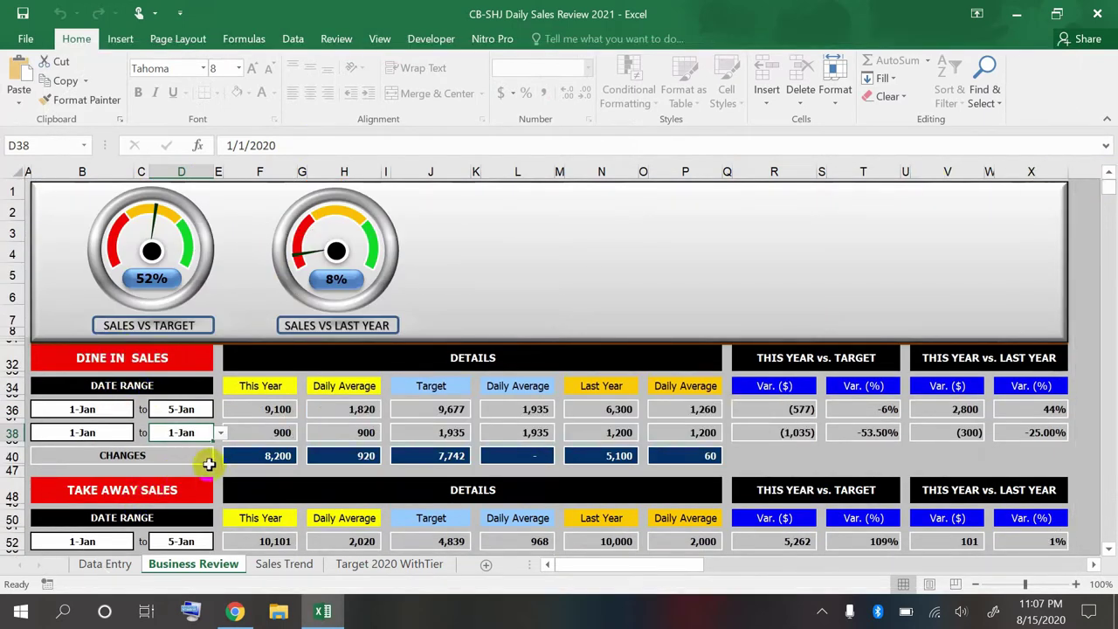
{"action": "scroll", "coordinate": [209, 463], "scroll_direction": "down", "scroll_amount": 3}
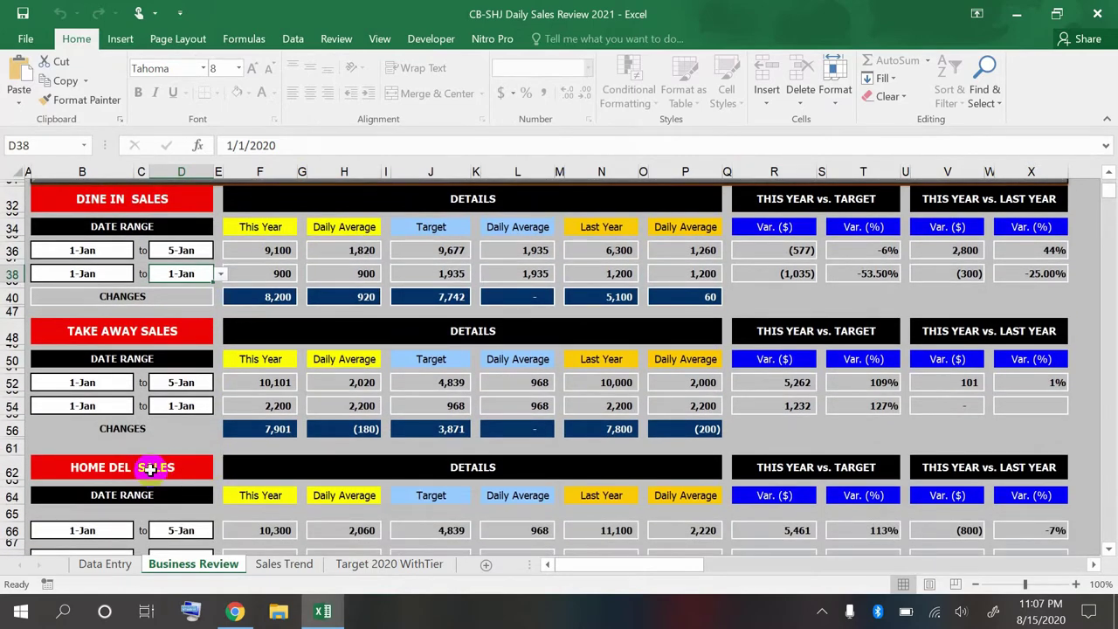
{"action": "scroll", "coordinate": [204, 473], "scroll_direction": "down", "scroll_amount": 2}
{"action": "scroll", "coordinate": [203, 472], "scroll_direction": "down", "scroll_amount": 2}
{"action": "scroll", "coordinate": [204, 475], "scroll_direction": "down", "scroll_amount": 2}
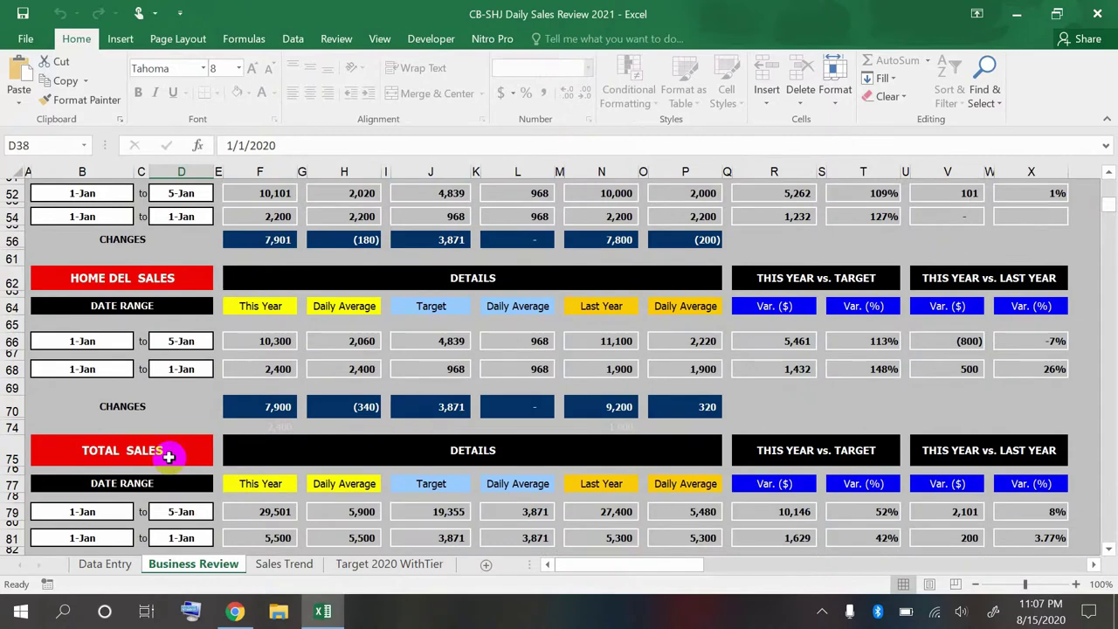
{"action": "scroll", "coordinate": [169, 456], "scroll_direction": "down", "scroll_amount": 2}
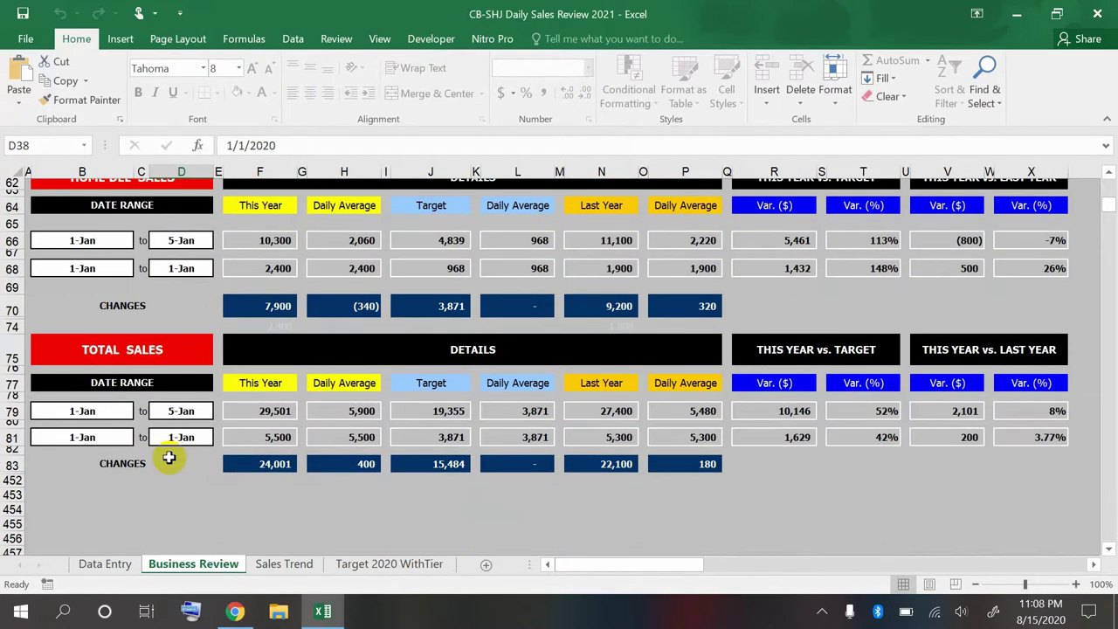
{"action": "scroll", "coordinate": [169, 456], "scroll_direction": "up", "scroll_amount": 2}
{"action": "scroll", "coordinate": [169, 456], "scroll_direction": "up", "scroll_amount": 3}
{"action": "scroll", "coordinate": [168, 456], "scroll_direction": "up", "scroll_amount": 1}
{"action": "scroll", "coordinate": [168, 456], "scroll_direction": "up", "scroll_amount": 2}
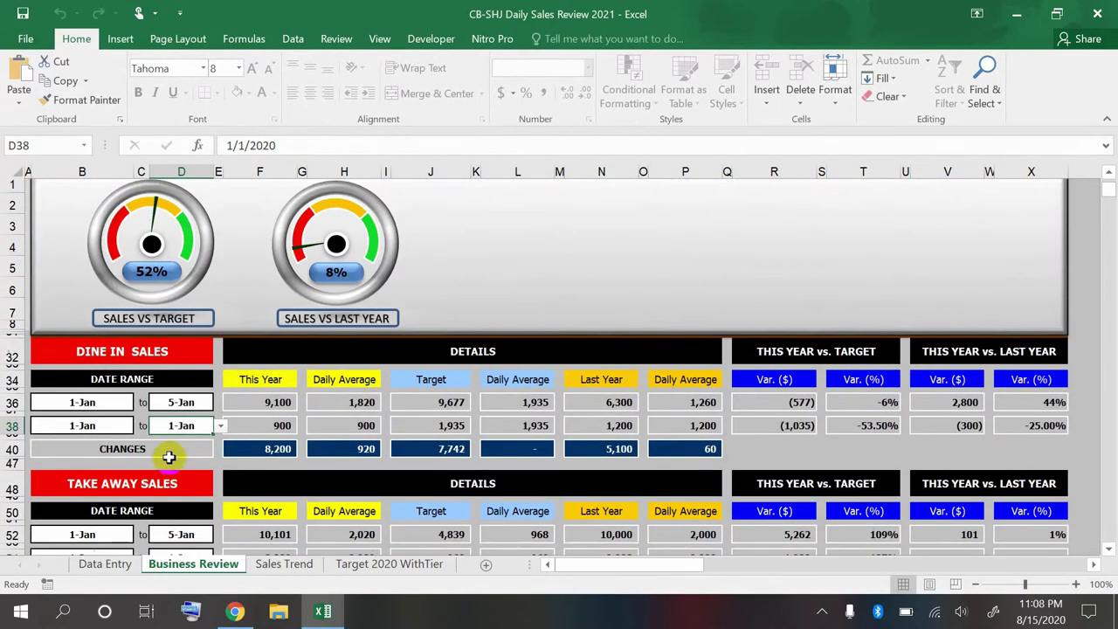
{"action": "left_click", "coordinate": [183, 411]}
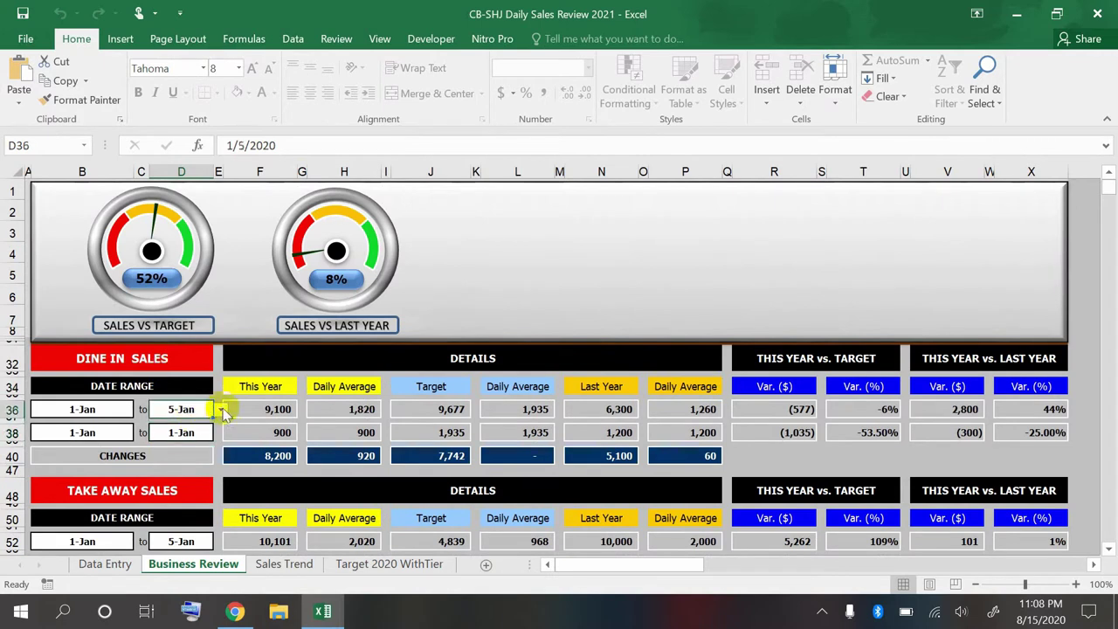
{"action": "left_click", "coordinate": [222, 411]}
{"action": "scroll", "coordinate": [221, 430], "scroll_direction": "up", "scroll_amount": 2}
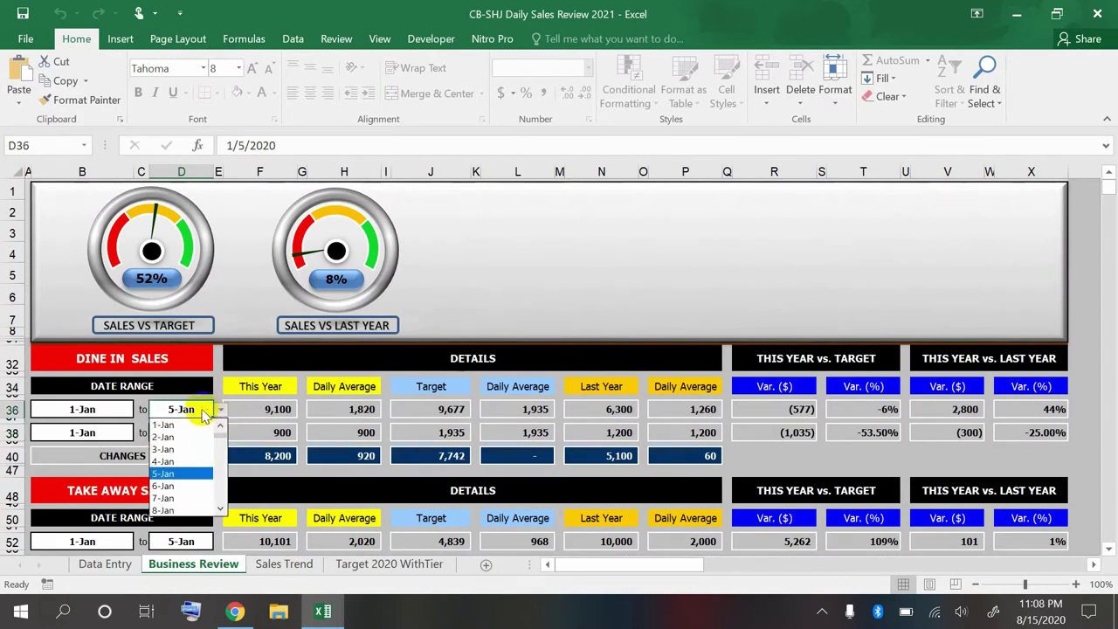
{"action": "left_click", "coordinate": [175, 425]}
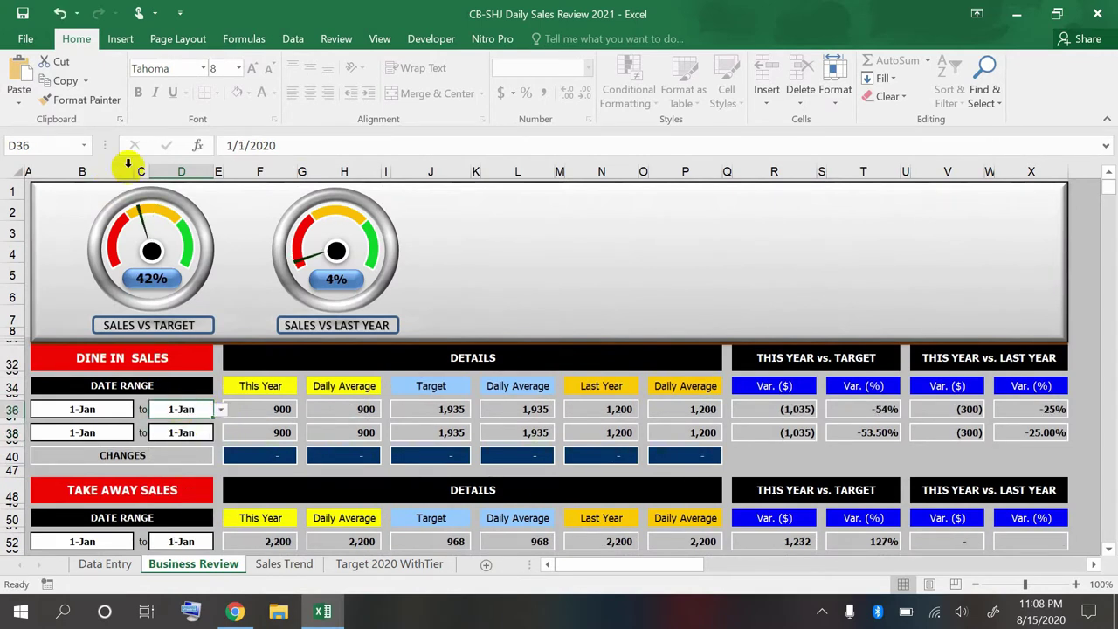
Advance the Dine In end date through 2-Jan and 3-Jan to 4-Jan.
{"action": "left_click", "coordinate": [221, 410]}
{"action": "left_click", "coordinate": [186, 437]}
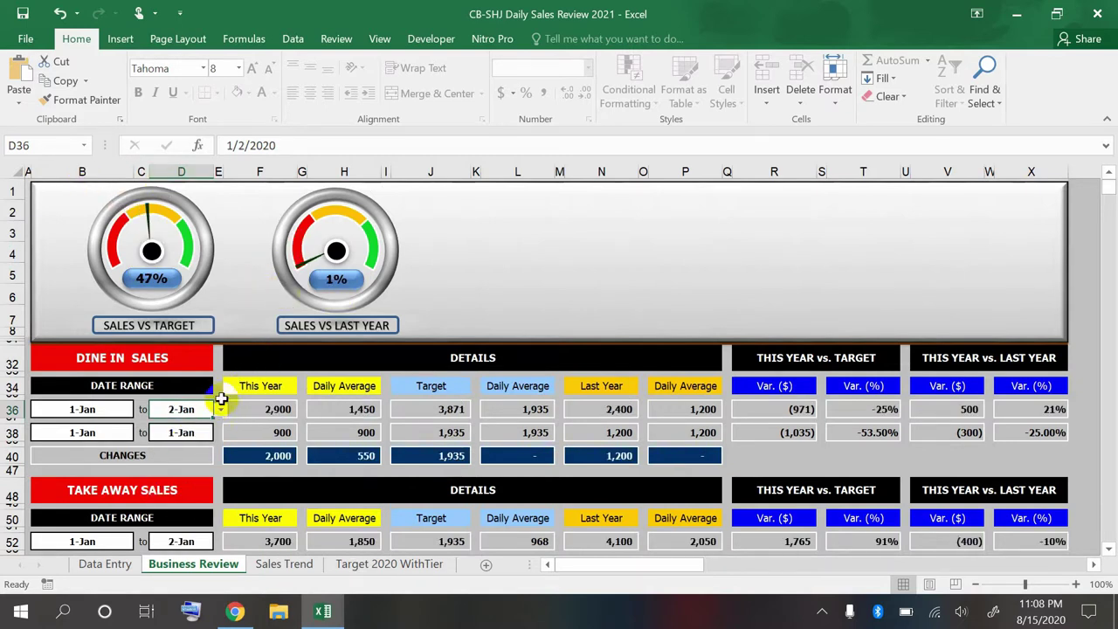
{"action": "left_click", "coordinate": [221, 410]}
{"action": "left_click", "coordinate": [189, 437]}
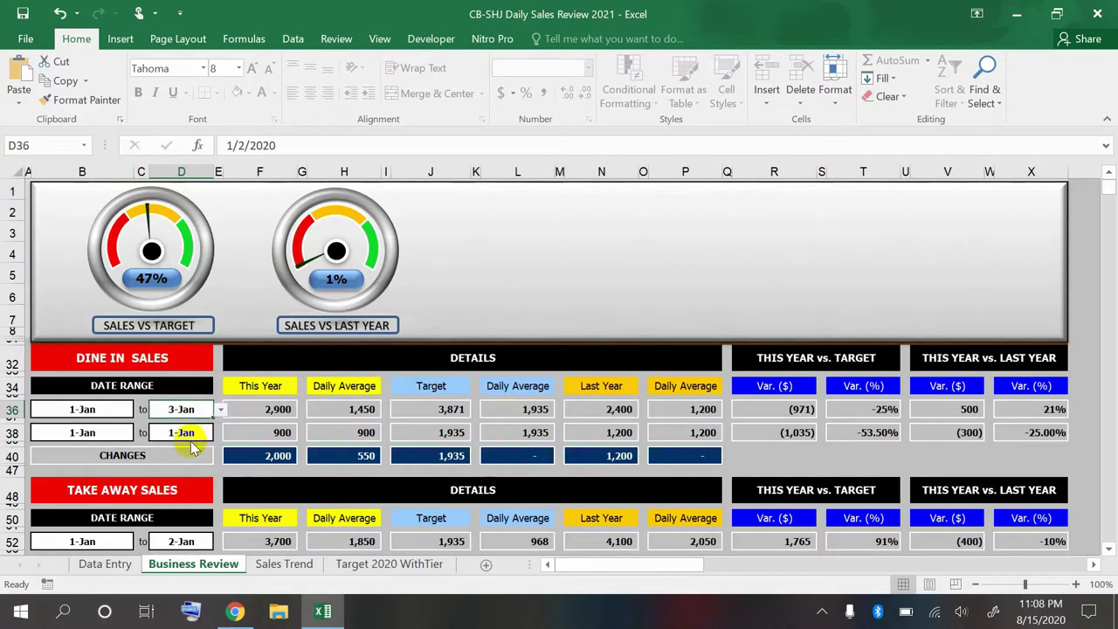
{"action": "left_click", "coordinate": [225, 410]}
{"action": "left_click", "coordinate": [194, 437]}
Zoom in on the dashboard to view the gauges now at 66% and 15%.
{"action": "scroll", "coordinate": [194, 437], "scroll_direction": "up", "scroll_amount": 1}
{"action": "scroll", "coordinate": [193, 436], "scroll_direction": "down", "scroll_amount": 3}
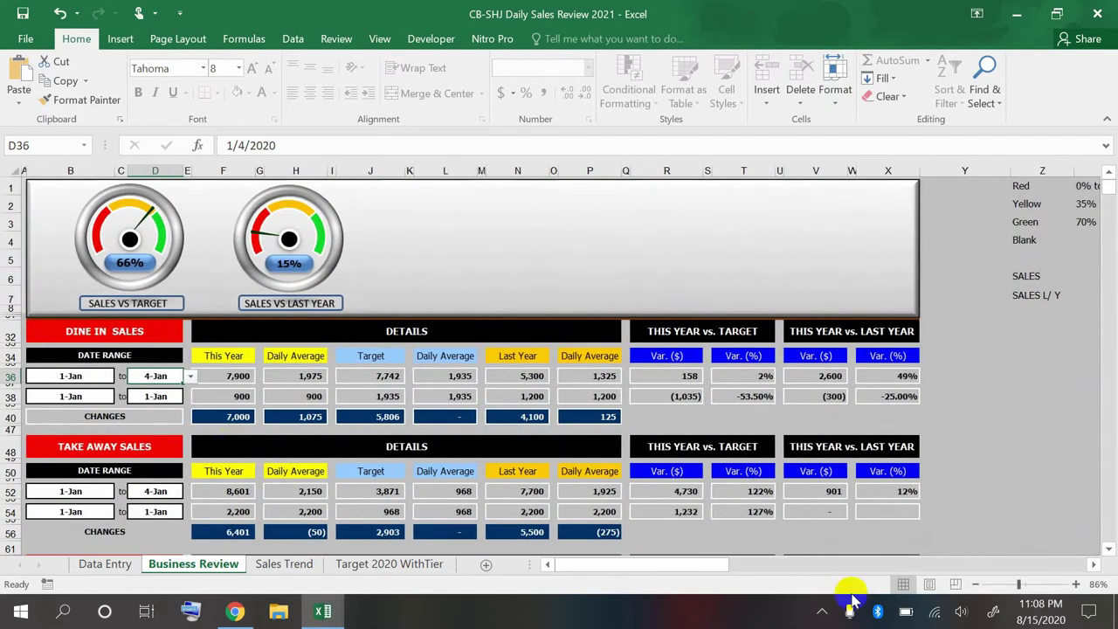
{"action": "left_click", "coordinate": [1077, 586]}
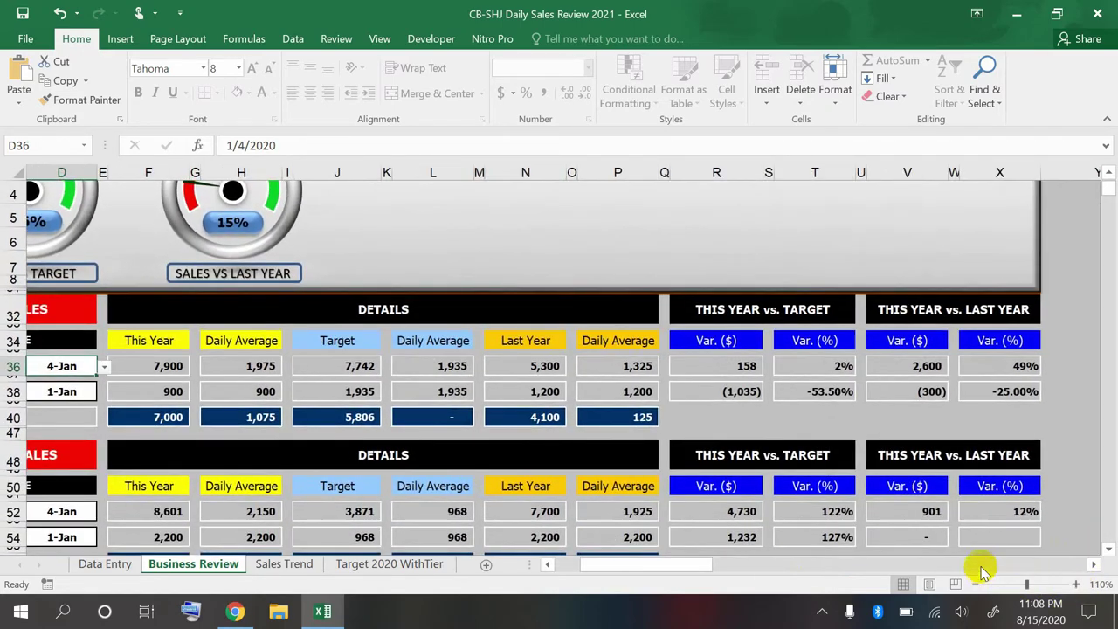
{"action": "left_click_drag", "start_coordinate": [637, 566], "coordinate": [507, 564]}
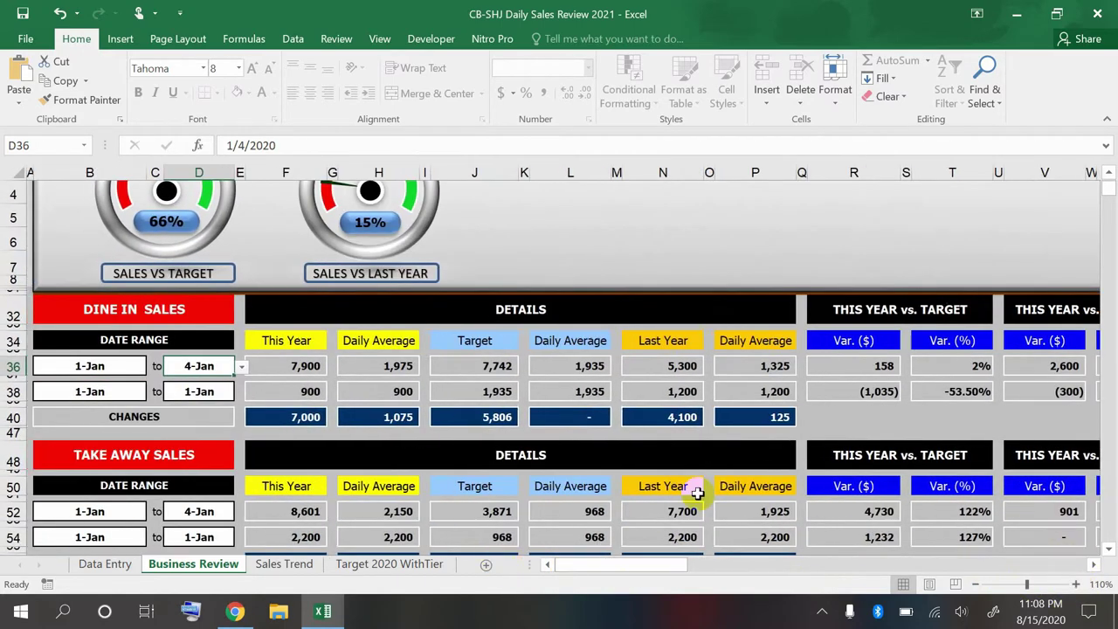
{"action": "scroll", "coordinate": [697, 492], "scroll_direction": "up", "scroll_amount": 3, "text": "ctrl"}
{"action": "scroll", "coordinate": [696, 492], "scroll_direction": "down", "scroll_amount": 3, "text": "ctrl"}
{"action": "scroll", "coordinate": [697, 493], "scroll_direction": "down", "scroll_amount": 1, "text": "ctrl"}
{"action": "scroll", "coordinate": [696, 493], "scroll_direction": "up", "scroll_amount": 1, "text": "ctrl"}
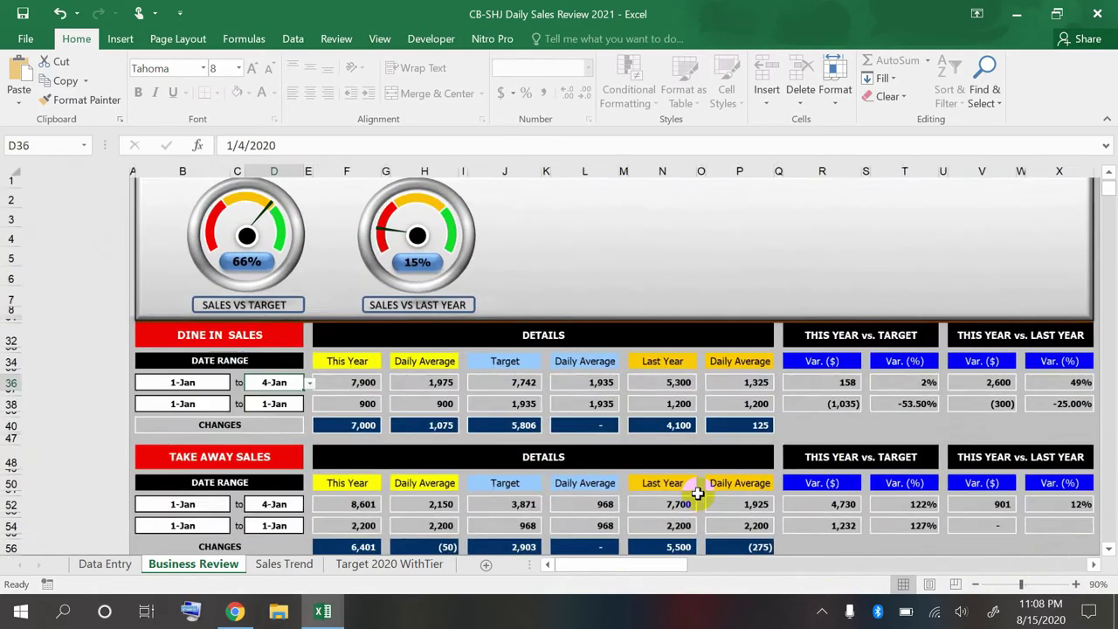
{"action": "scroll", "coordinate": [697, 493], "scroll_direction": "down", "scroll_amount": 1, "text": "ctrl"}
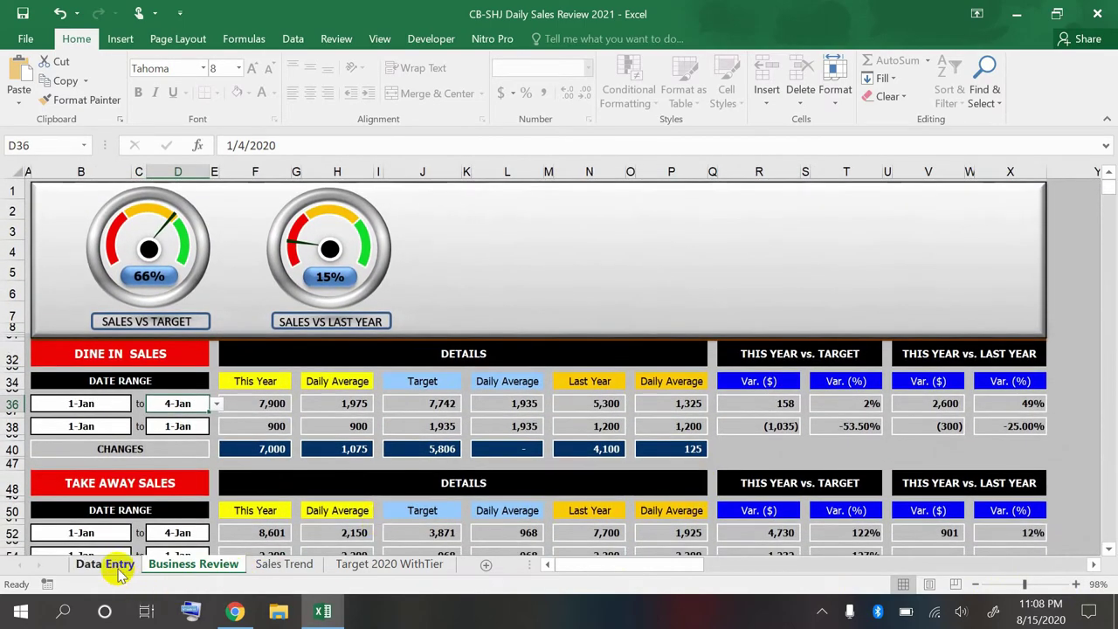
Go to the Data Entry sheet and scroll across its daily sales columns for 1-Jan to 5-Jan.
{"action": "left_click", "coordinate": [118, 570]}
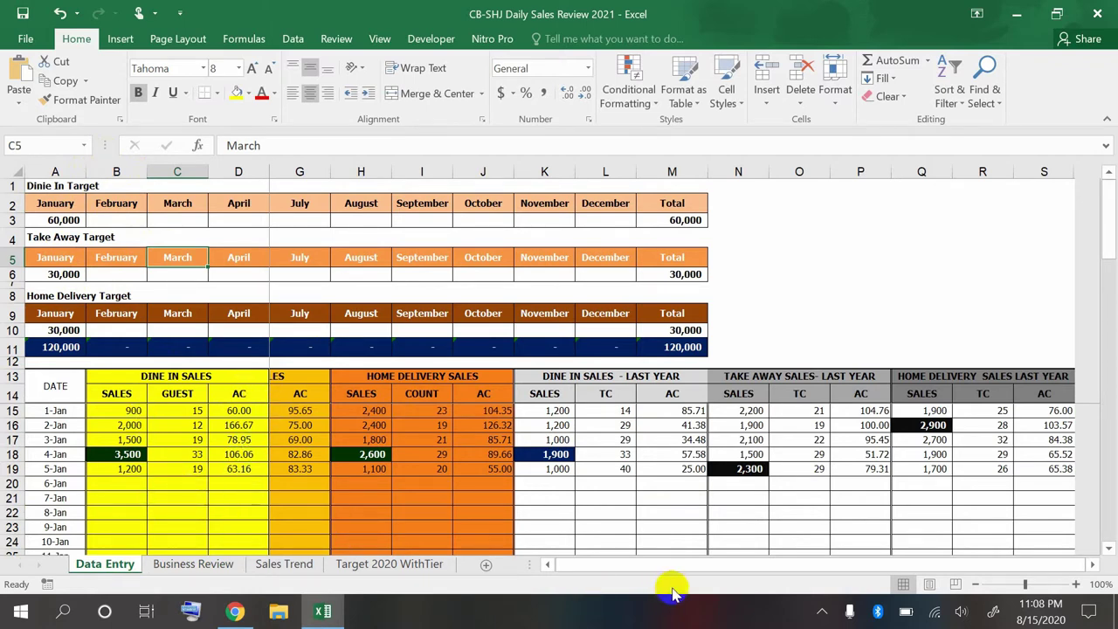
{"action": "left_click_drag", "start_coordinate": [651, 566], "coordinate": [473, 560]}
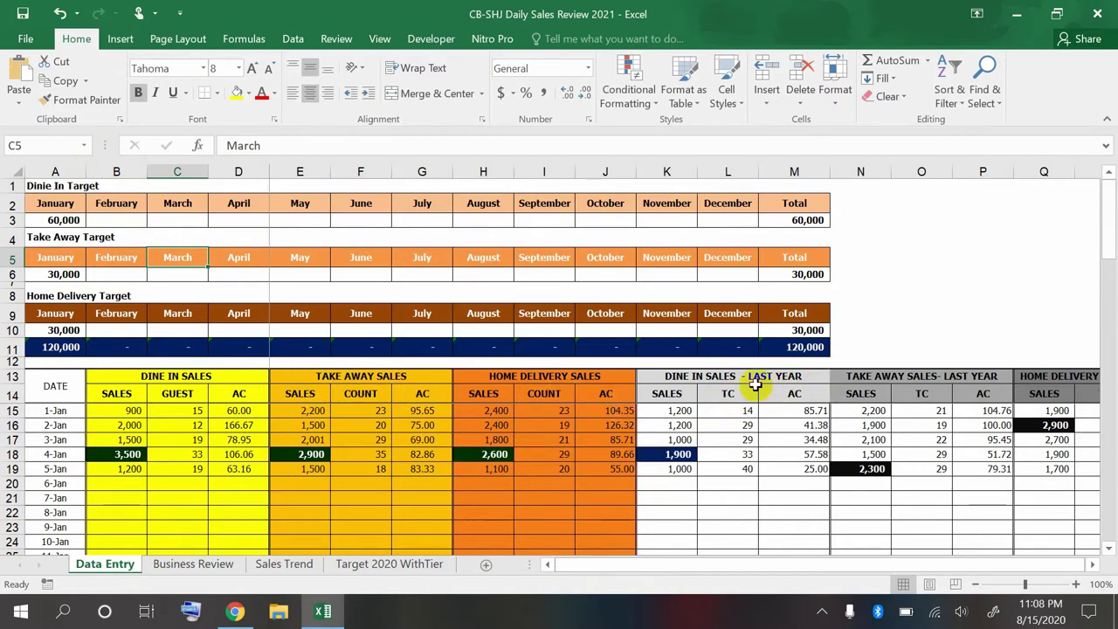
{"action": "left_click_drag", "start_coordinate": [849, 564], "coordinate": [731, 562]}
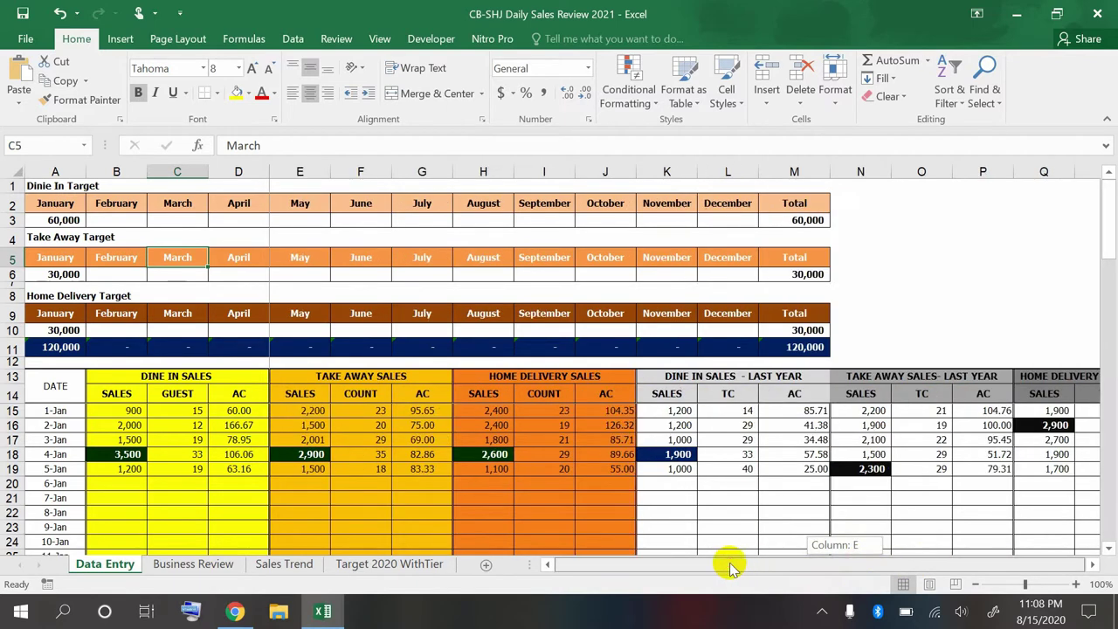
{"action": "left_click", "coordinate": [193, 564]}
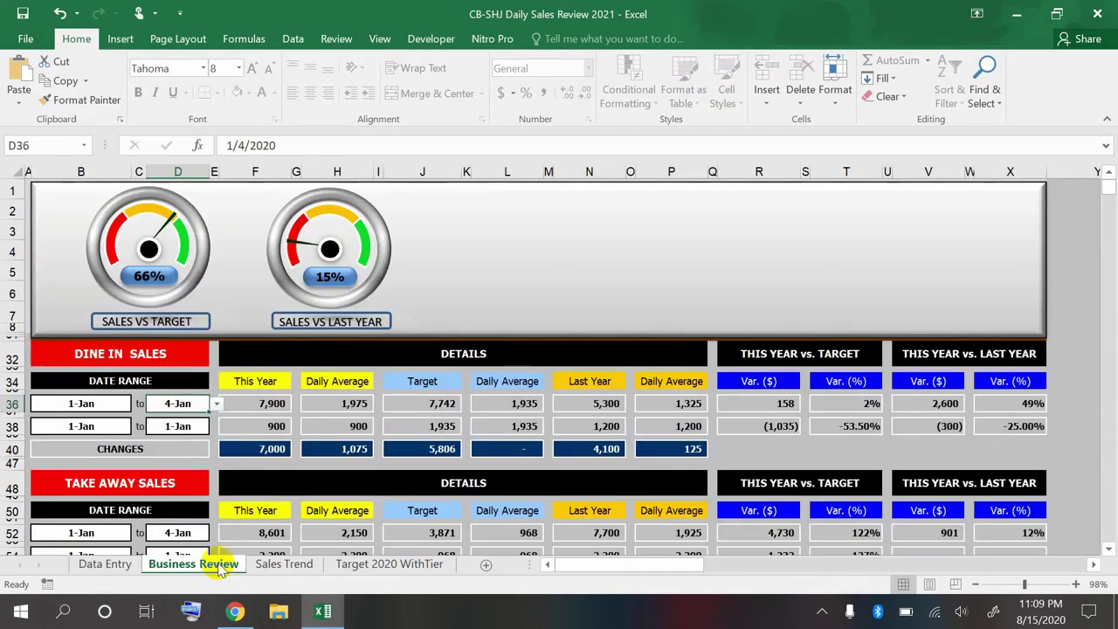
{"action": "left_click", "coordinate": [106, 565]}
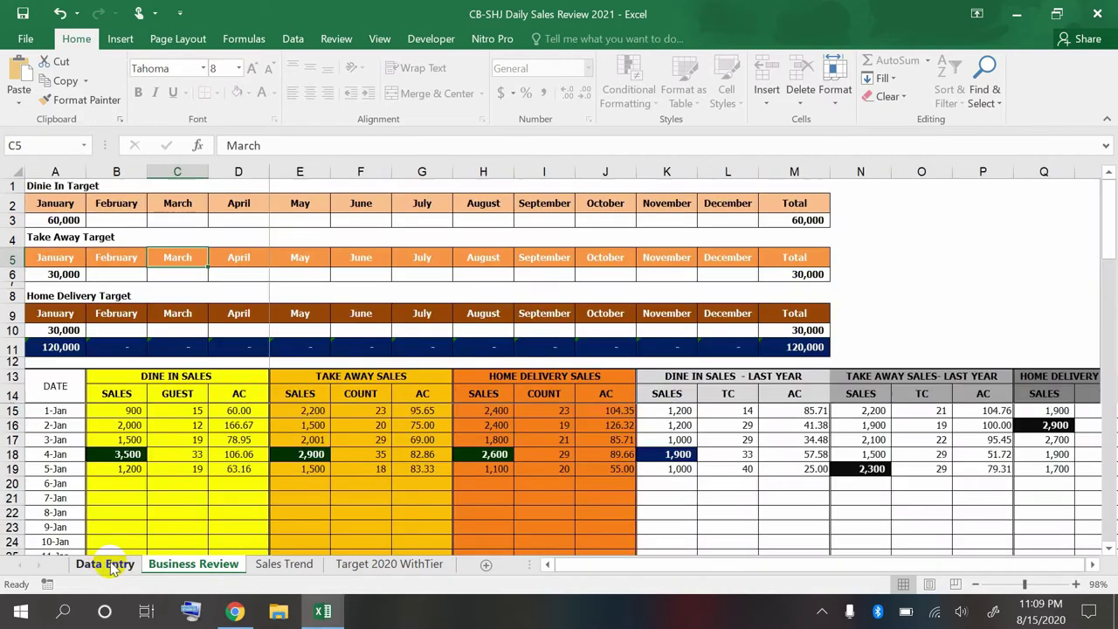
Enter 6-Jan figures: dine-in 2,200/29, take-away 1,800/23, home delivery 2,100/28.
{"action": "left_click", "coordinate": [125, 484]}
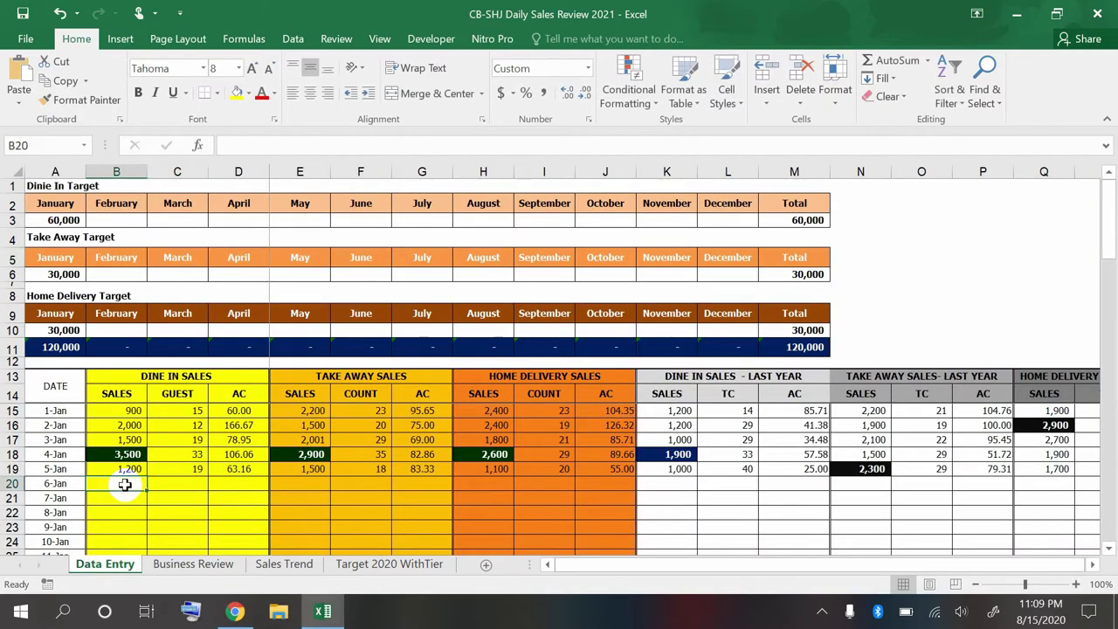
{"action": "type", "text": "2200"}
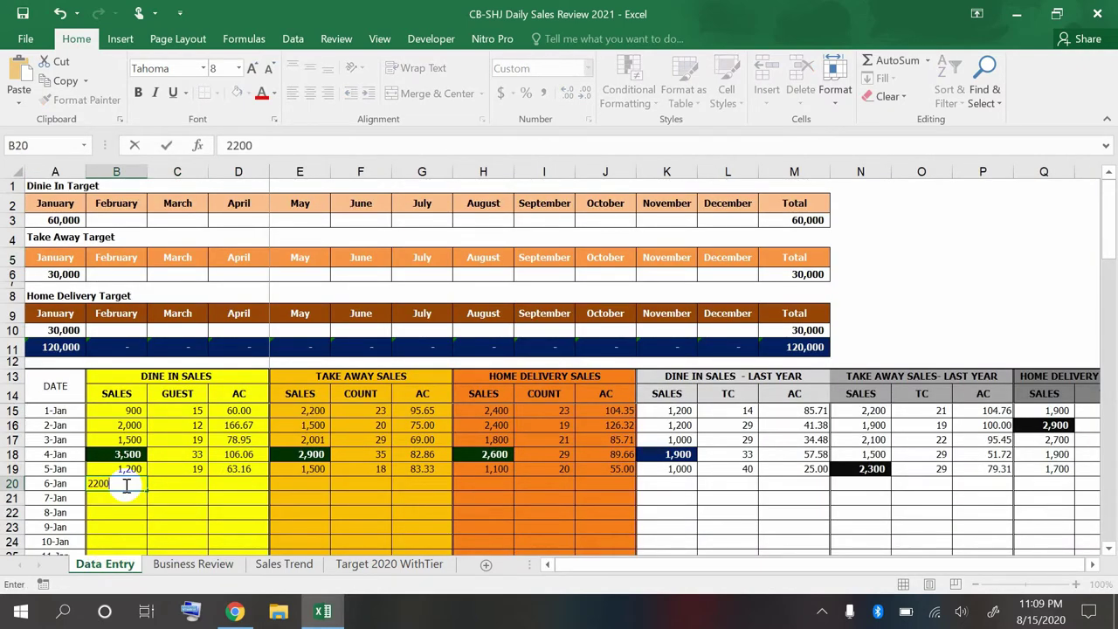
{"action": "key", "text": "Tab"}
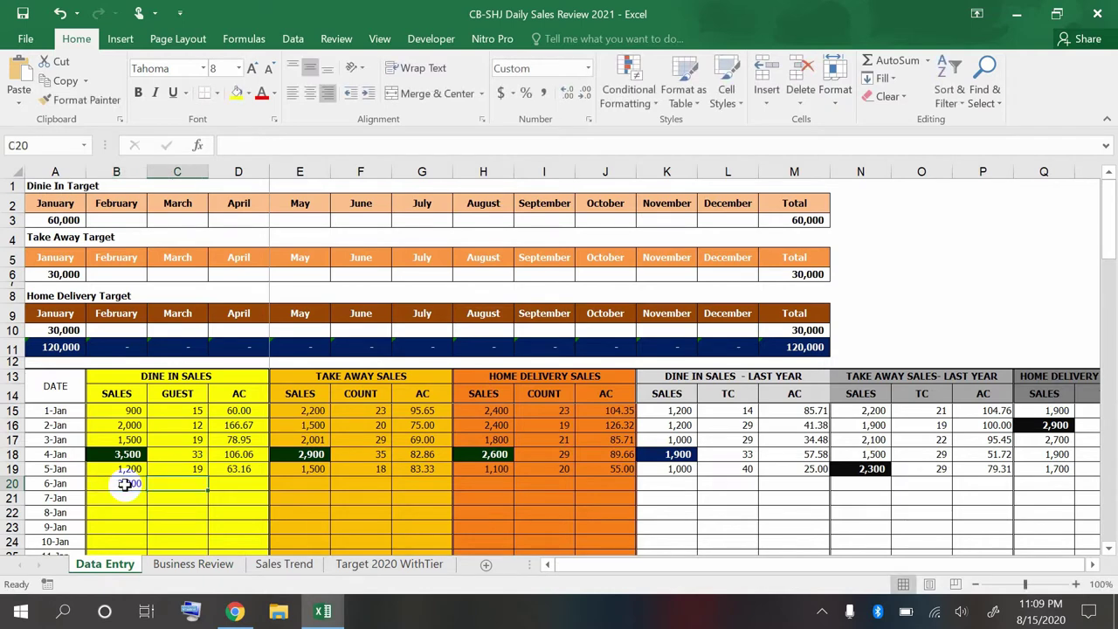
{"action": "type", "text": "29"}
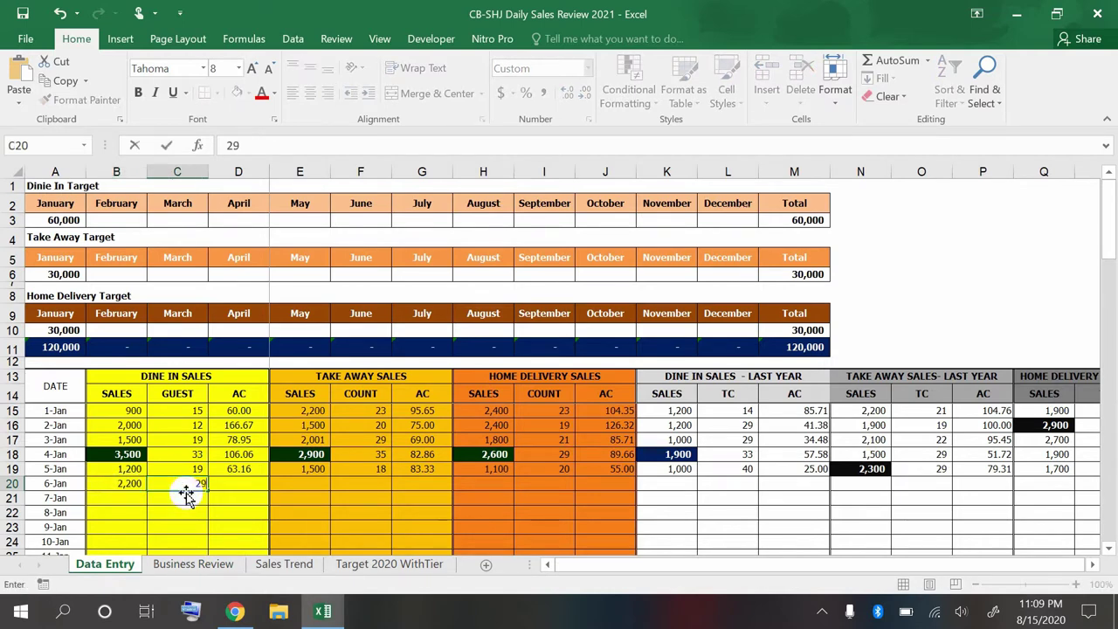
{"action": "key", "text": "Tab"}
{"action": "key", "text": "Tab"}
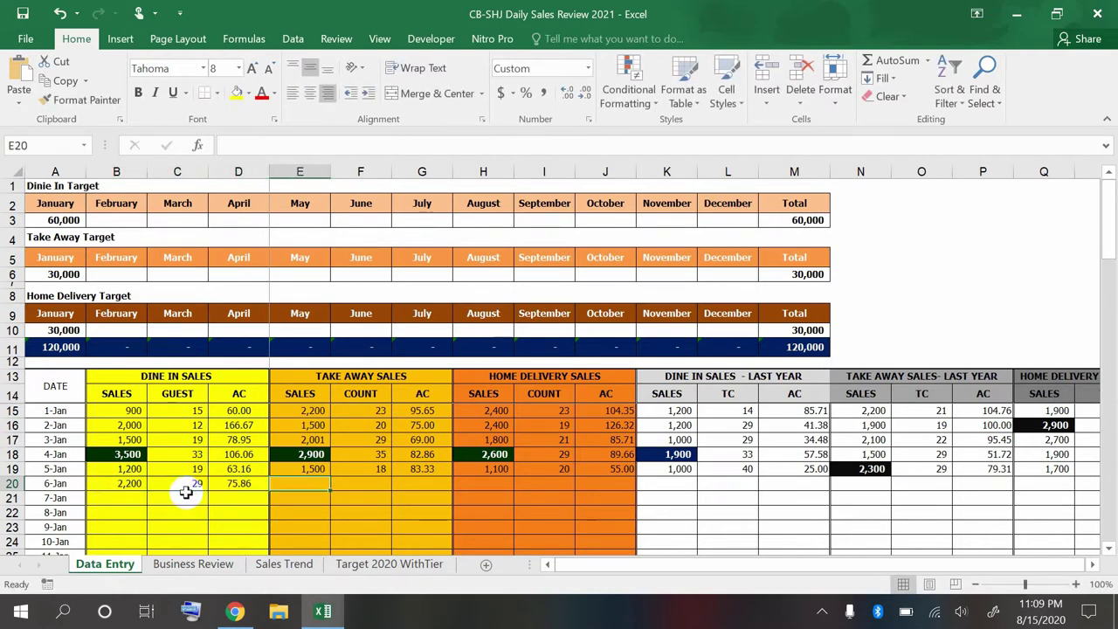
{"action": "type", "text": "1800"}
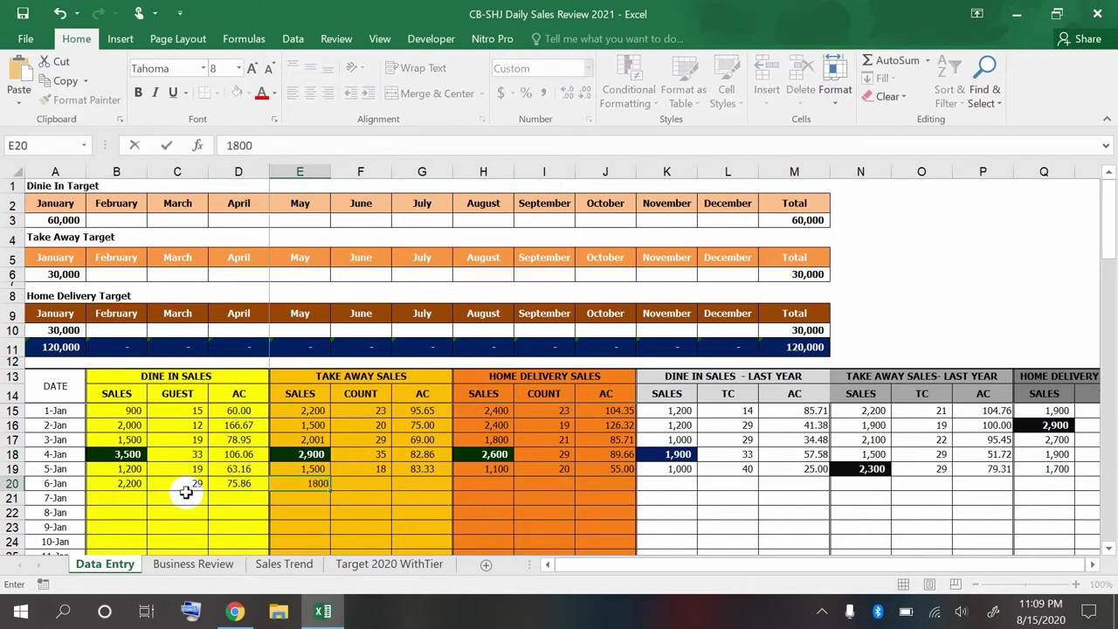
{"action": "key", "text": "Tab"}
{"action": "type", "text": "2"}
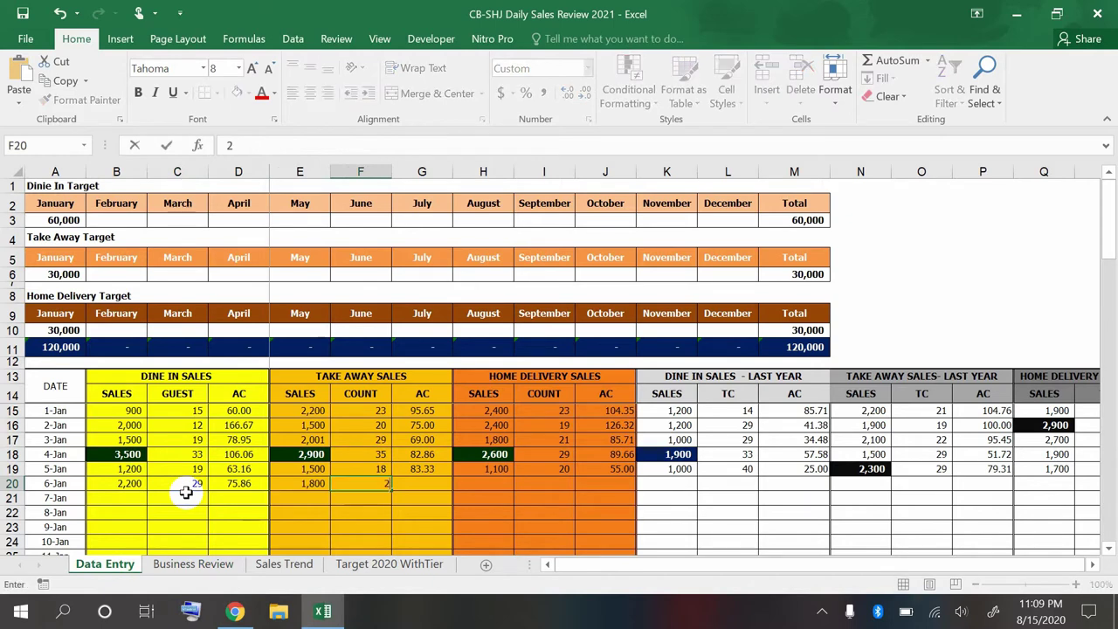
{"action": "key", "text": "Tab"}
{"action": "key", "text": "Tab"}
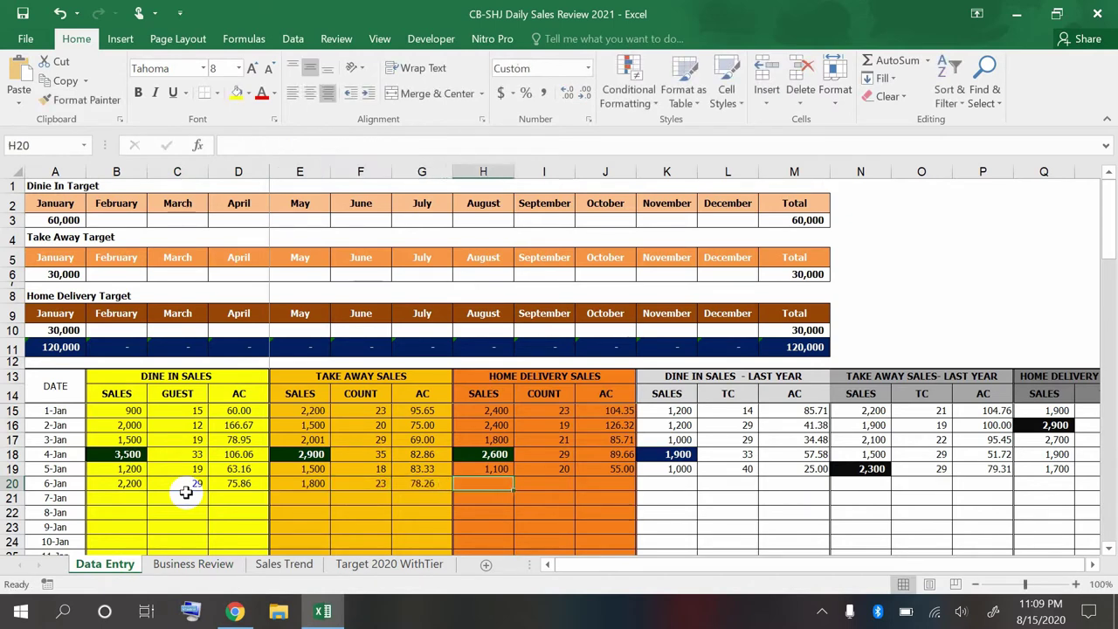
{"action": "type", "text": "2100"}
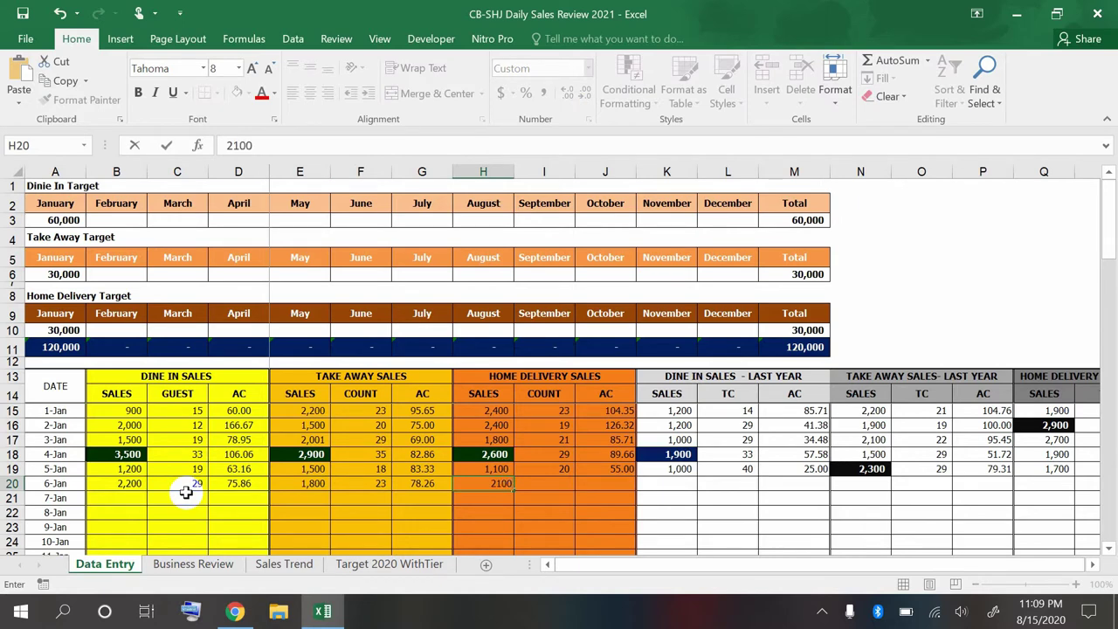
{"action": "key", "text": "Tab"}
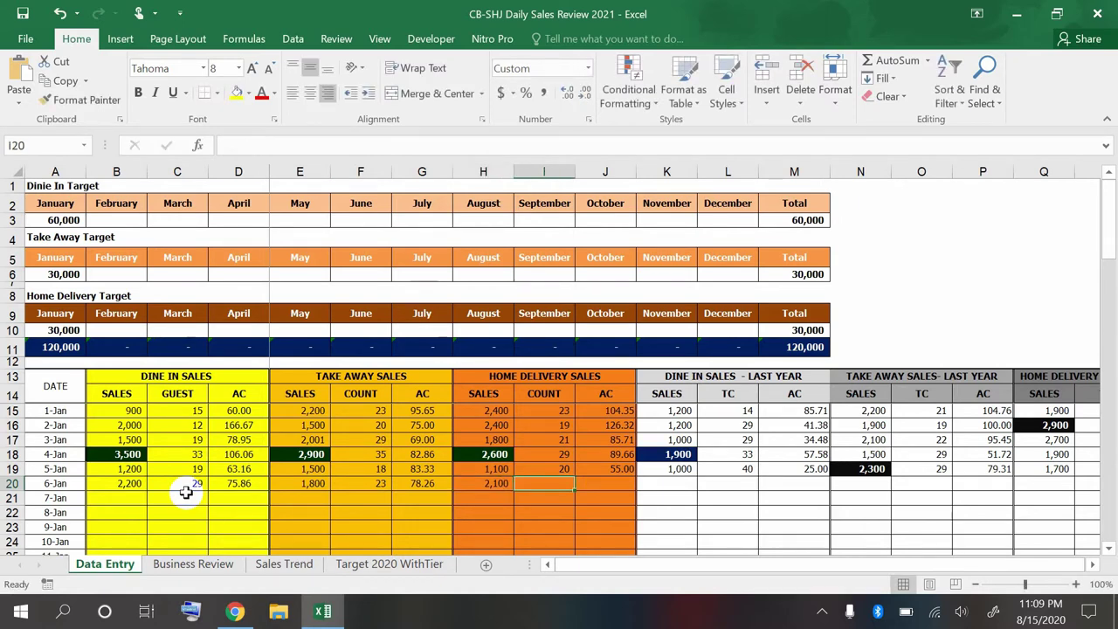
{"action": "type", "text": "28"}
{"action": "key", "text": "Tab"}
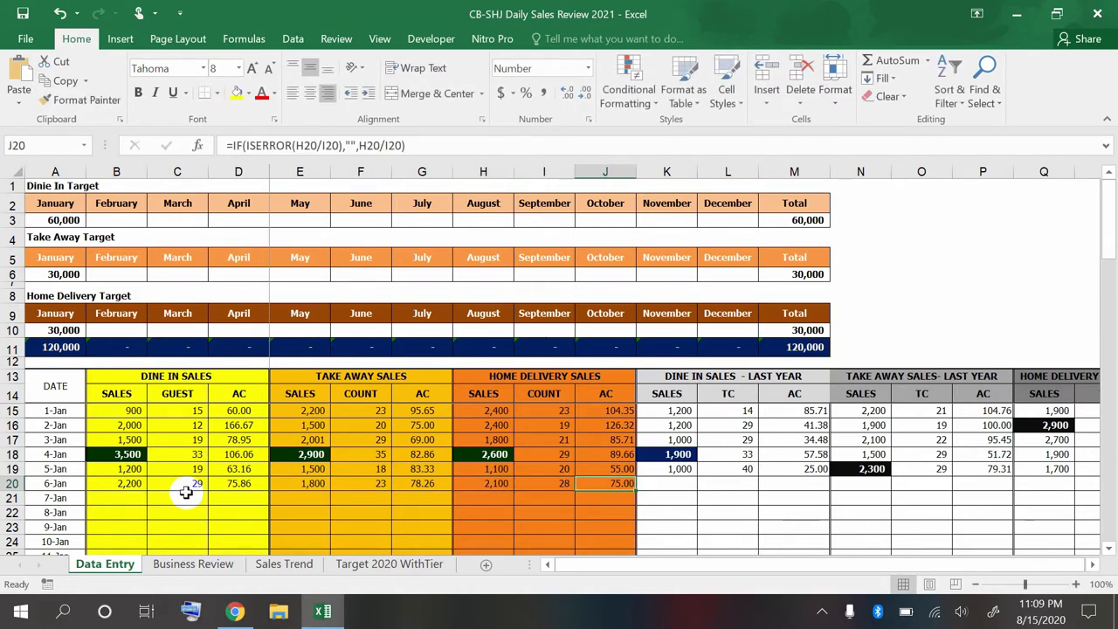
Enter 6-Jan last-year figures: dine-in 2,400/31, take-away 2,100/27, delivery 2,400/29.
{"action": "key", "text": "Tab"}
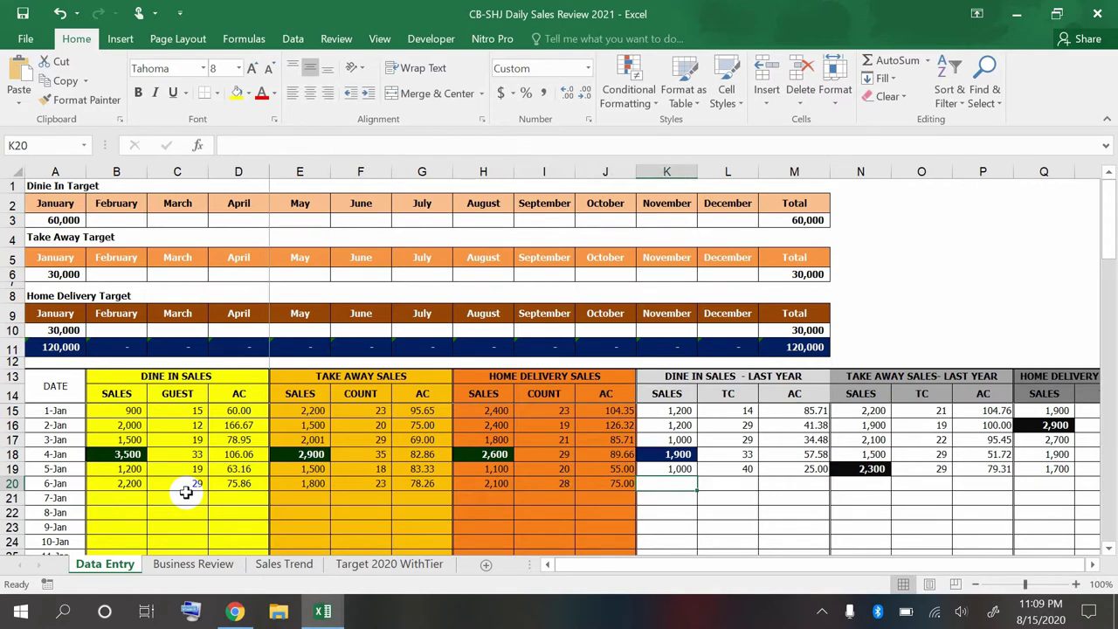
{"action": "type", "text": "2400"}
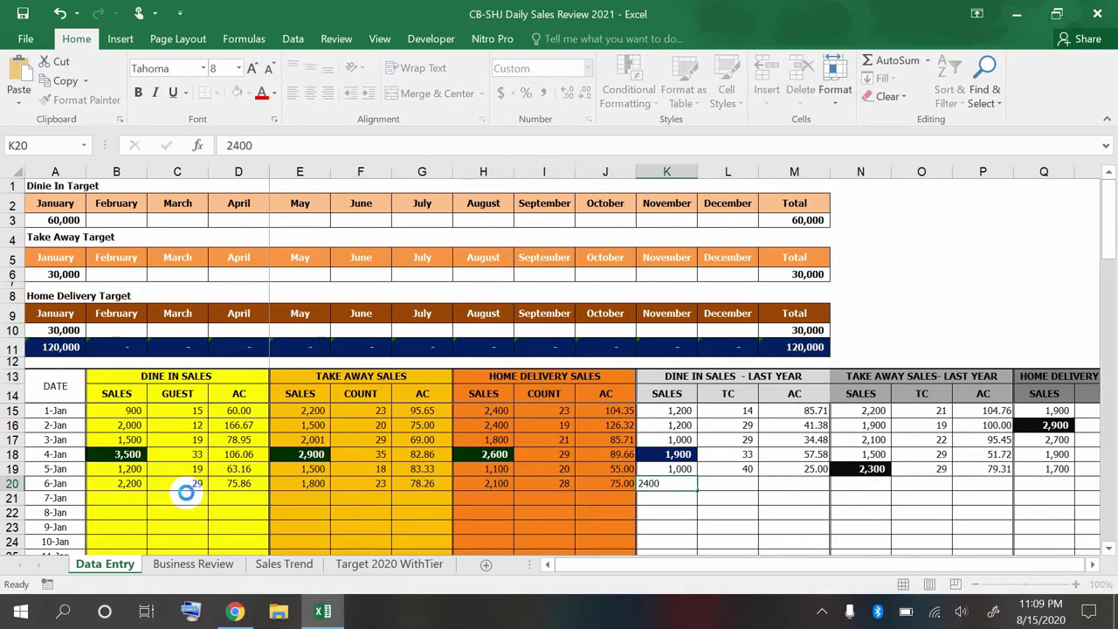
{"action": "key", "text": "Tab"}
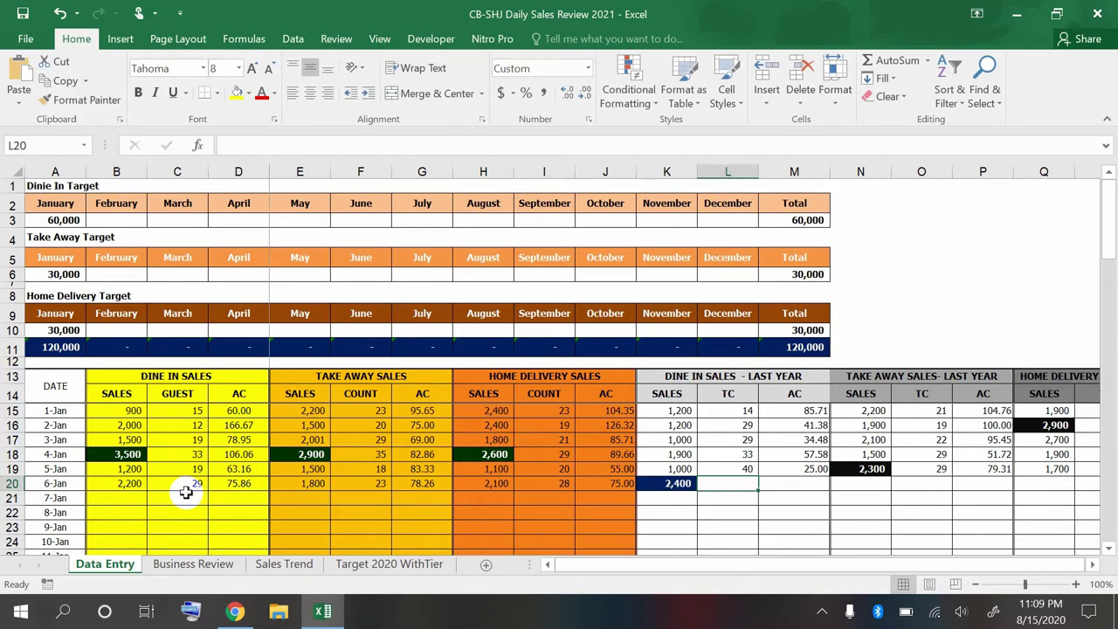
{"action": "type", "text": "31"}
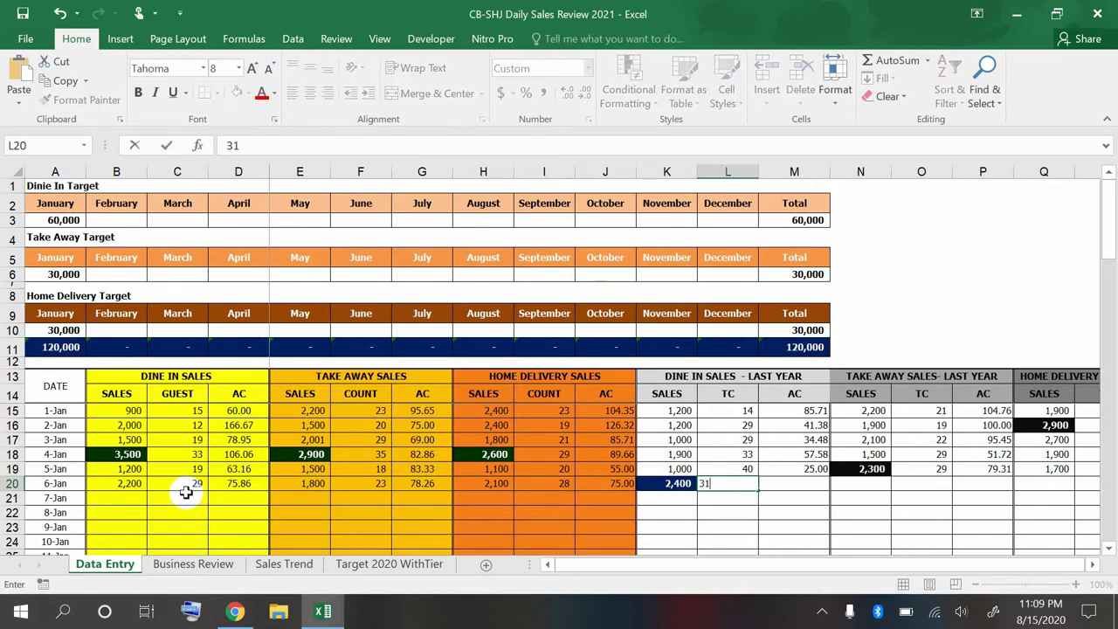
{"action": "key", "text": "Tab"}
{"action": "key", "text": "Tab"}
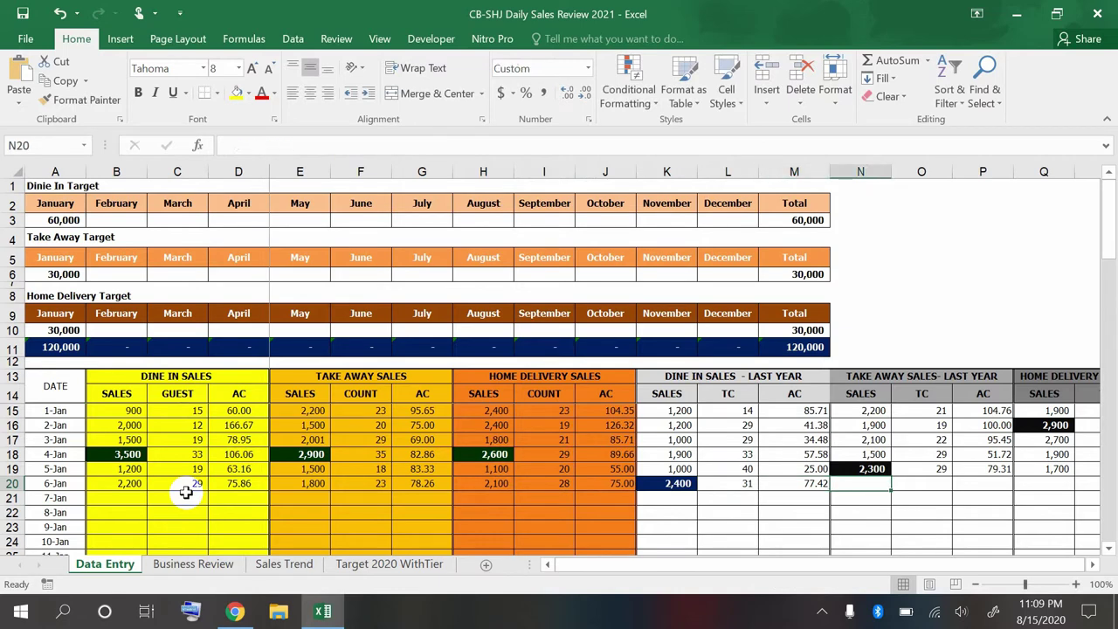
{"action": "type", "text": "2100"}
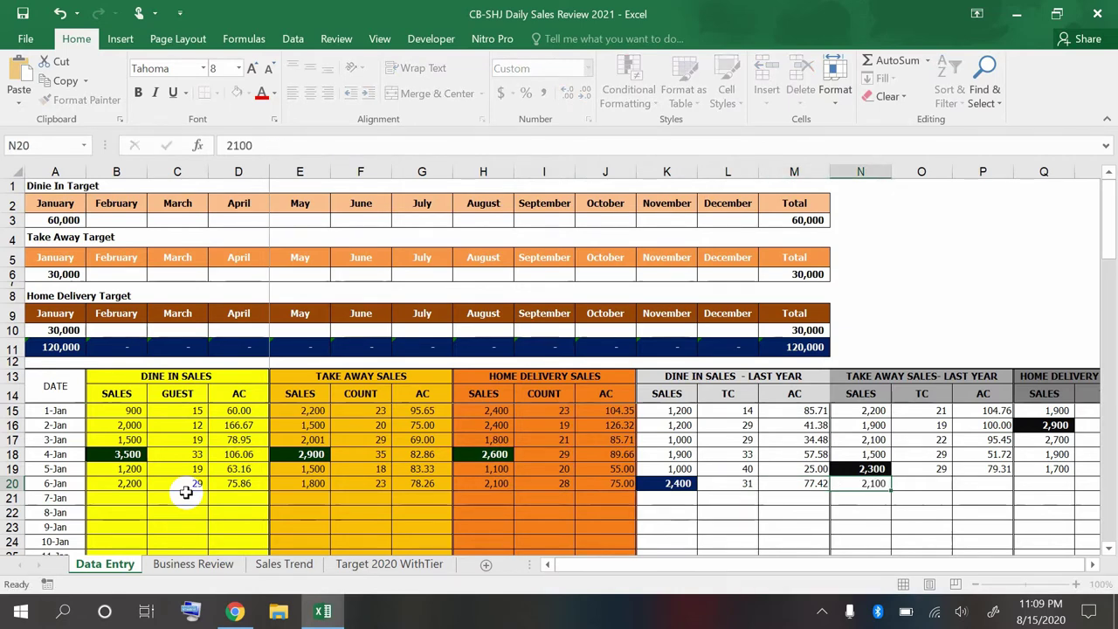
{"action": "key", "text": "Tab"}
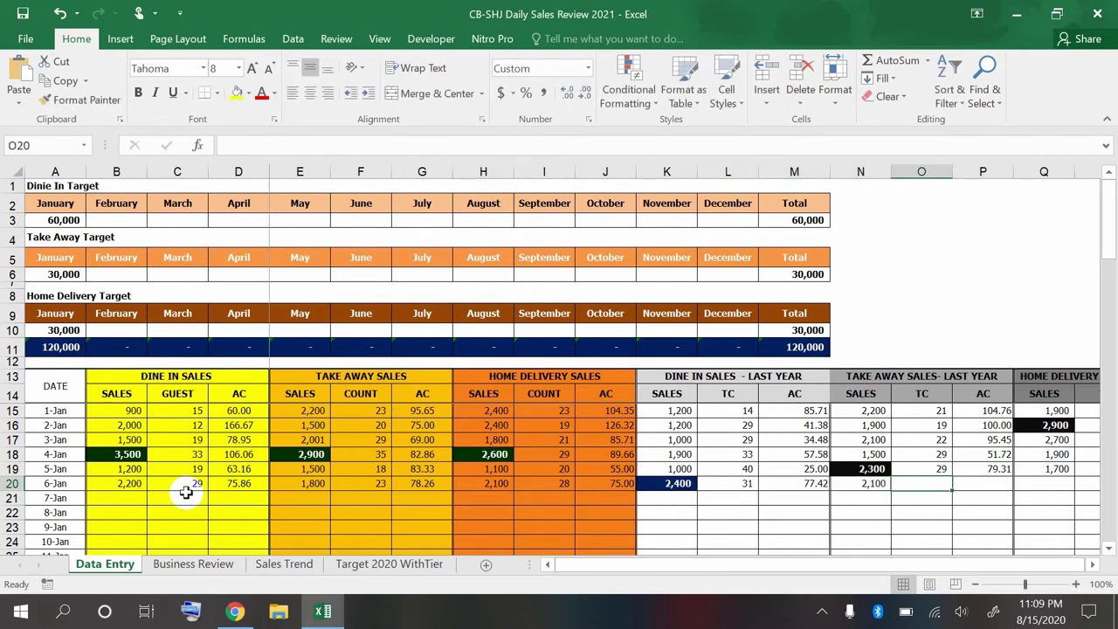
{"action": "type", "text": "27"}
{"action": "key", "text": "Tab"}
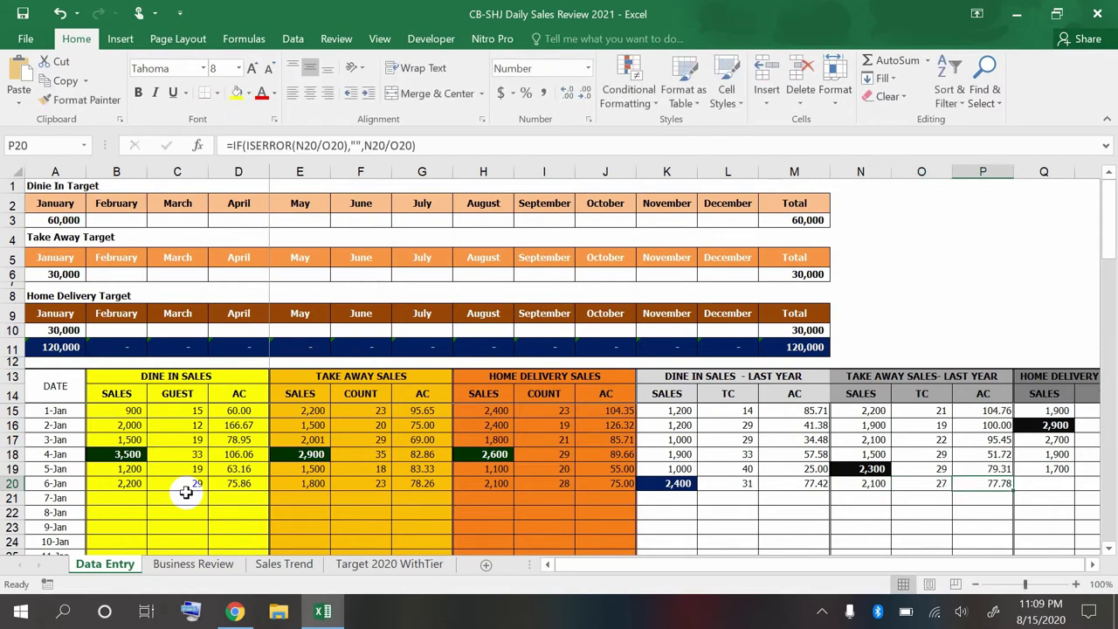
{"action": "key", "text": "Tab"}
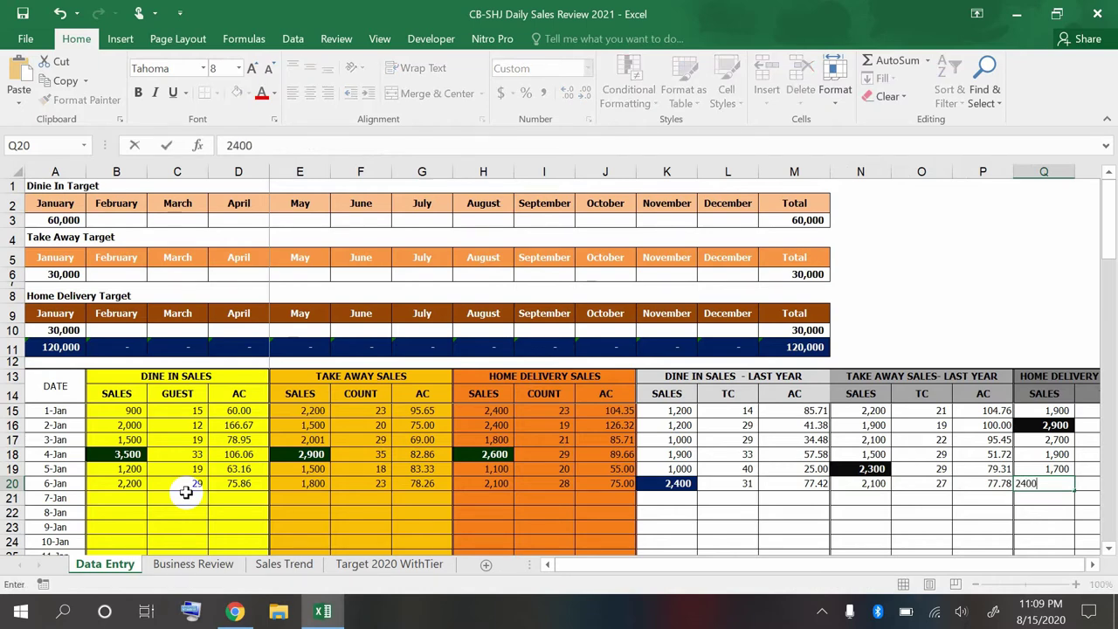
{"action": "key", "text": "Tab"}
{"action": "type", "text": "2"}
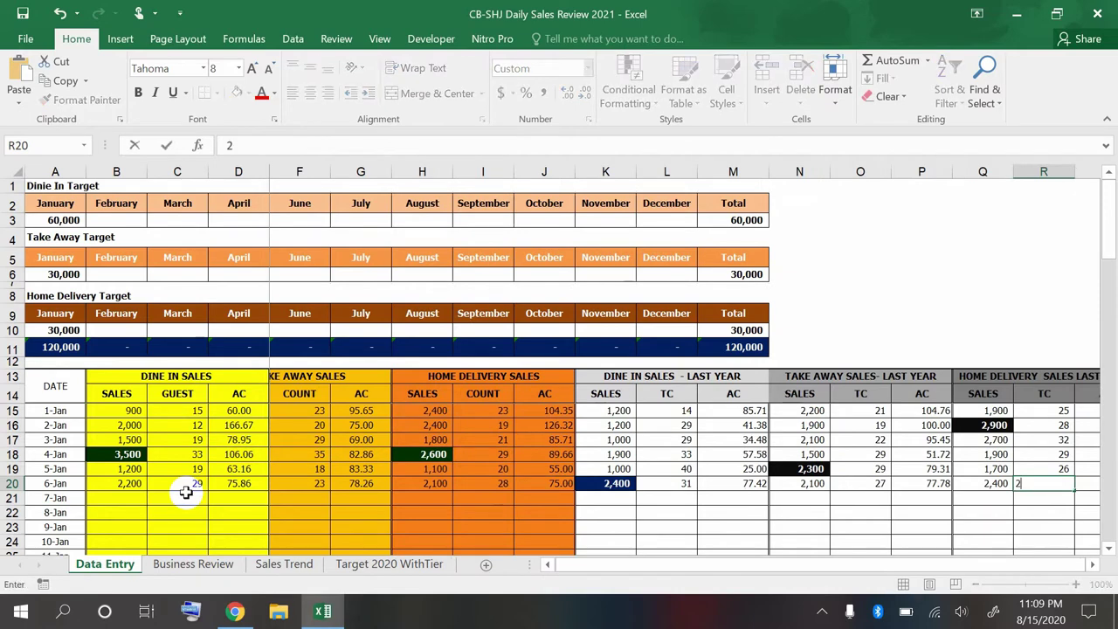
{"action": "key", "text": "Tab"}
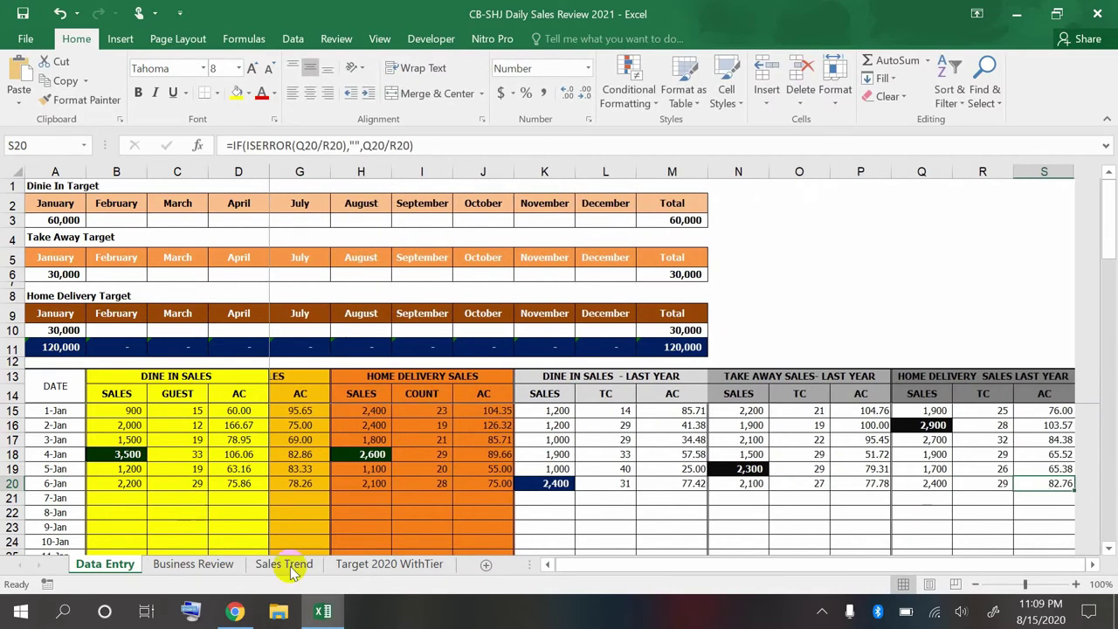
{"action": "left_click_drag", "start_coordinate": [599, 568], "coordinate": [568, 566]}
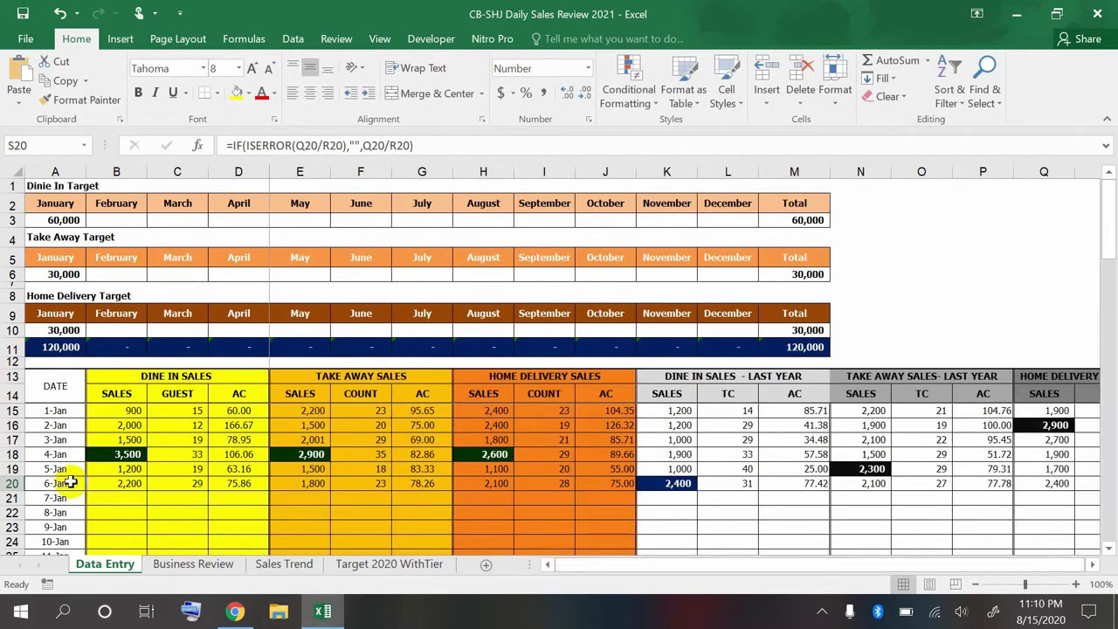
On Business Review, move the Dine In end date in D36 to 5-Jan, then 6-Jan.
{"action": "left_click", "coordinate": [175, 564]}
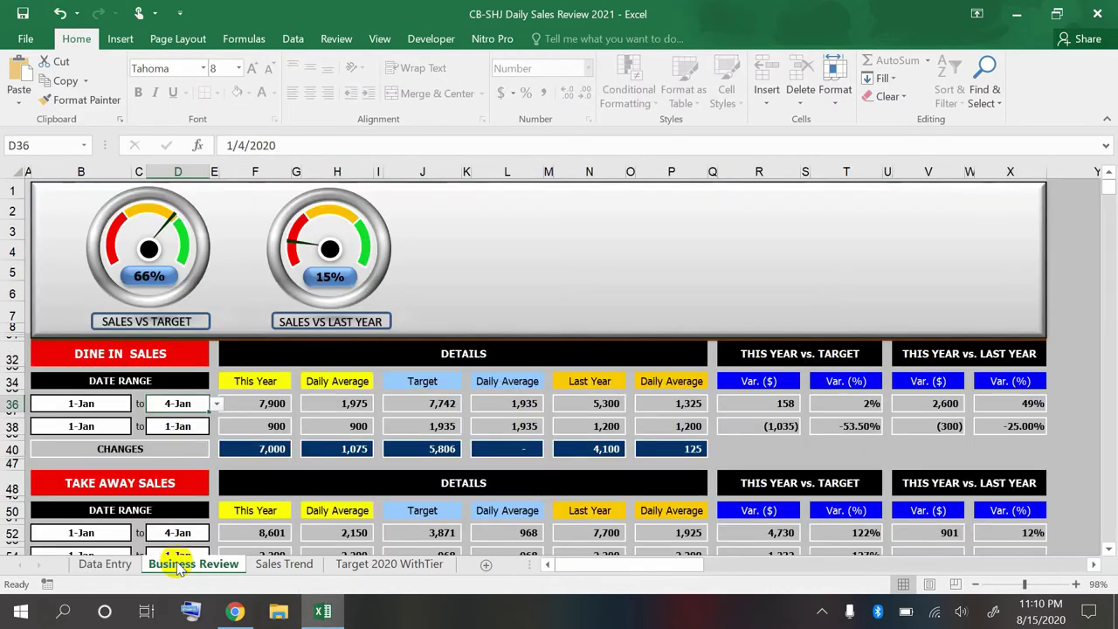
{"action": "left_click", "coordinate": [216, 404]}
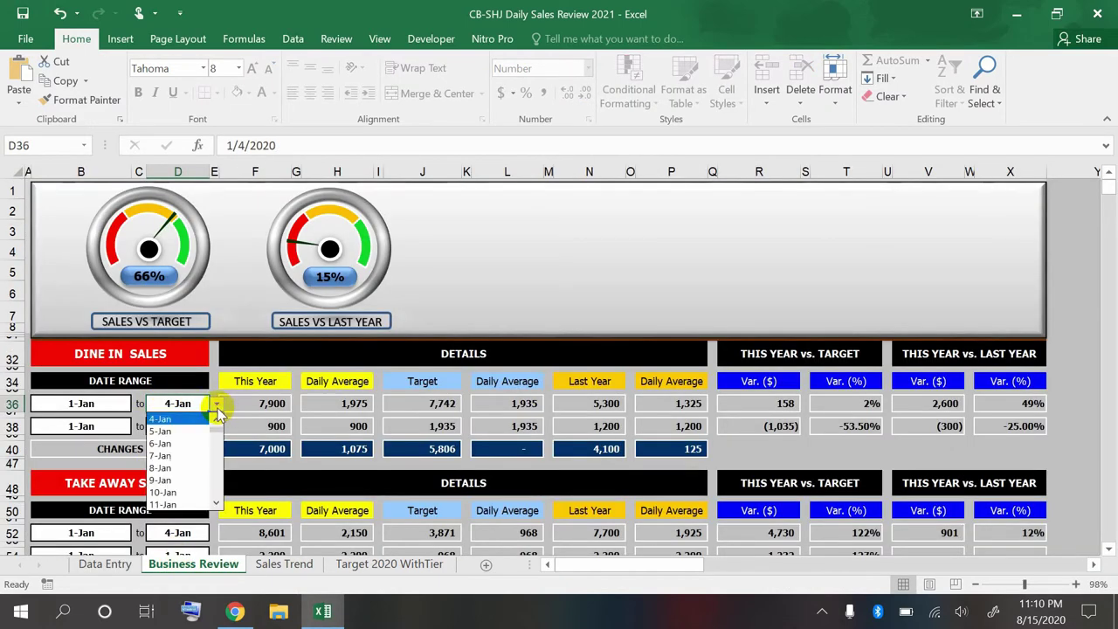
{"action": "left_click", "coordinate": [188, 428]}
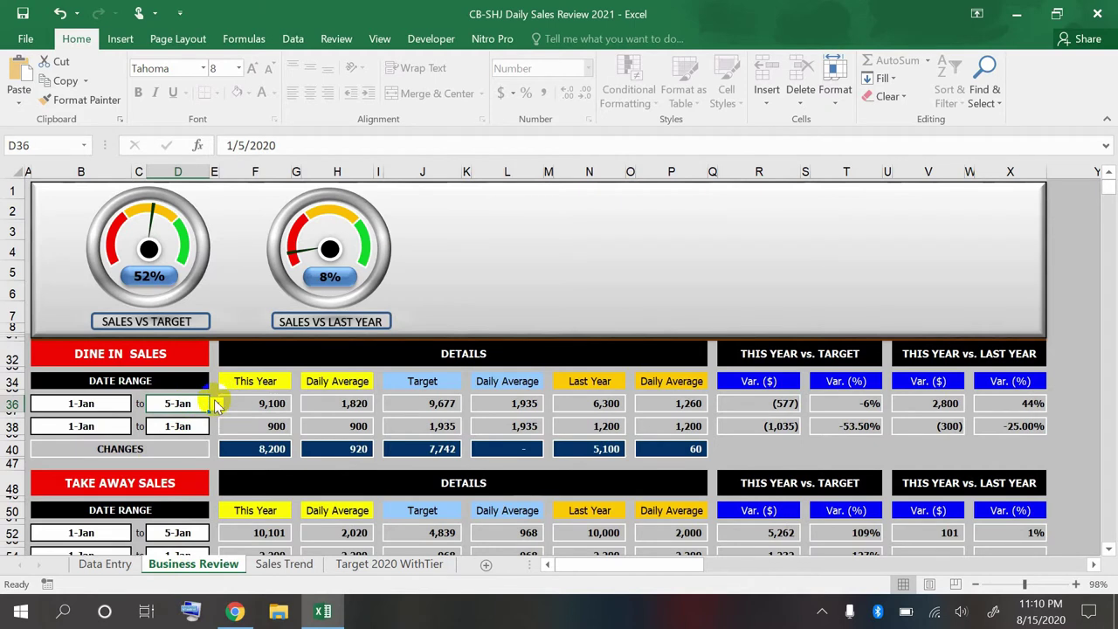
{"action": "left_click", "coordinate": [216, 403]}
{"action": "left_click", "coordinate": [194, 428]}
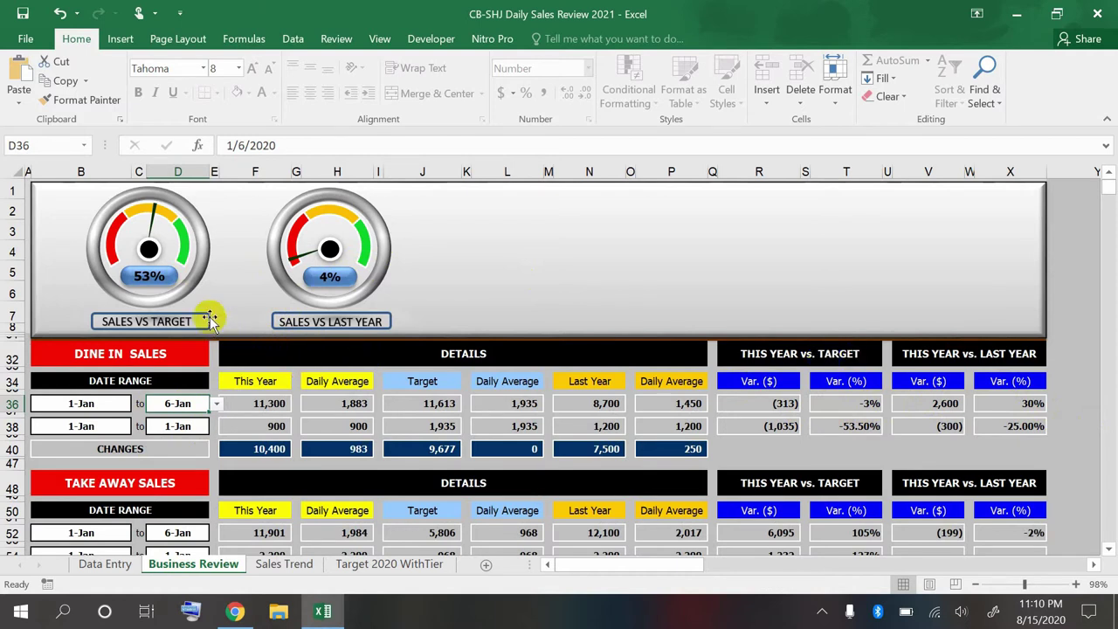
Check the Total Sales table, then view the Sales Trend chart showing Jan 35,601 vs 34,300.
{"action": "mouse_move", "coordinate": [160, 269]}
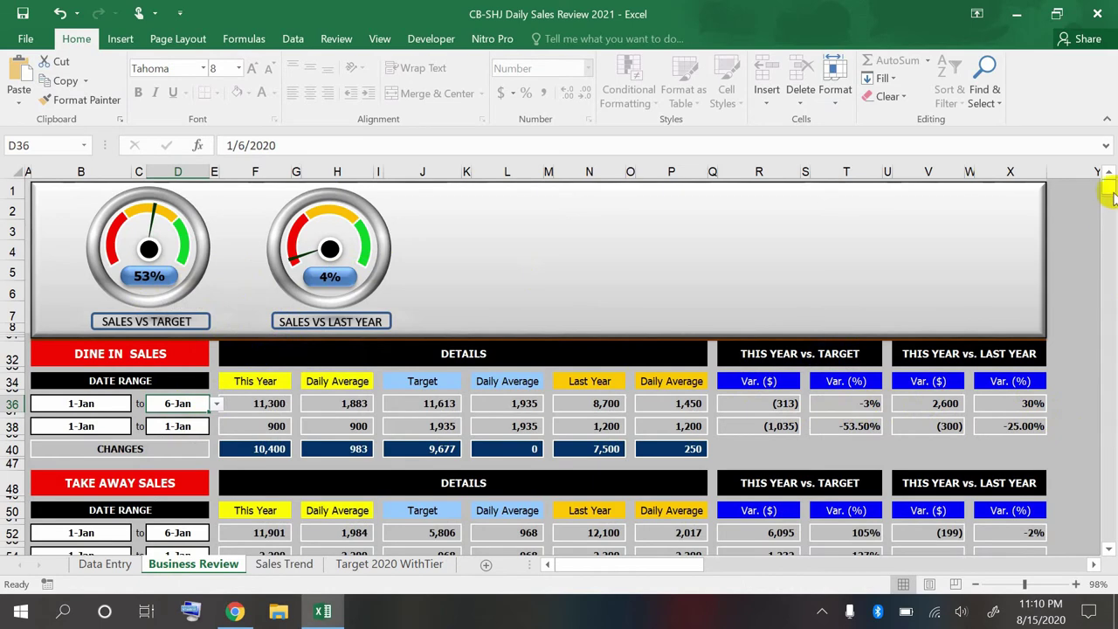
{"action": "left_click_drag", "start_coordinate": [1111, 196], "coordinate": [1112, 219]}
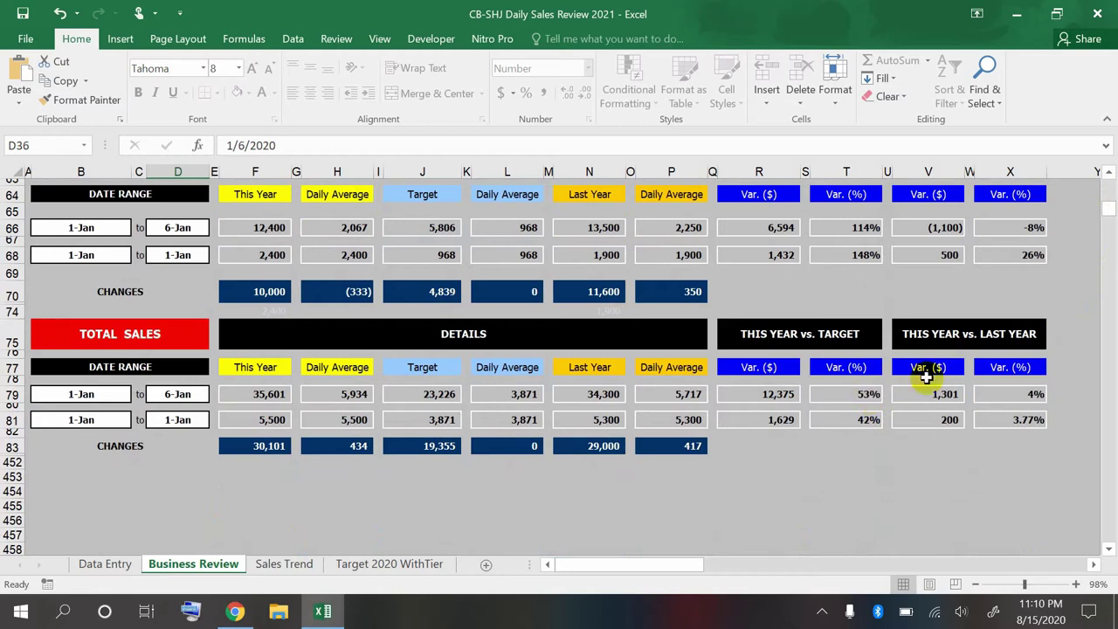
{"action": "left_click_drag", "start_coordinate": [1110, 218], "coordinate": [1108, 179]}
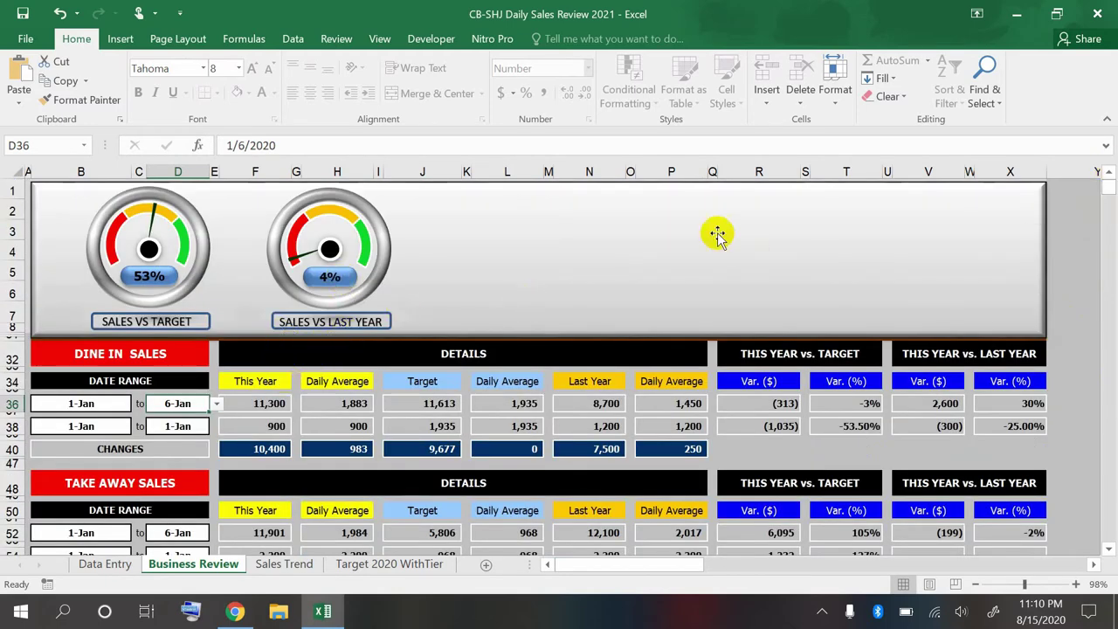
{"action": "left_click", "coordinate": [1109, 548]}
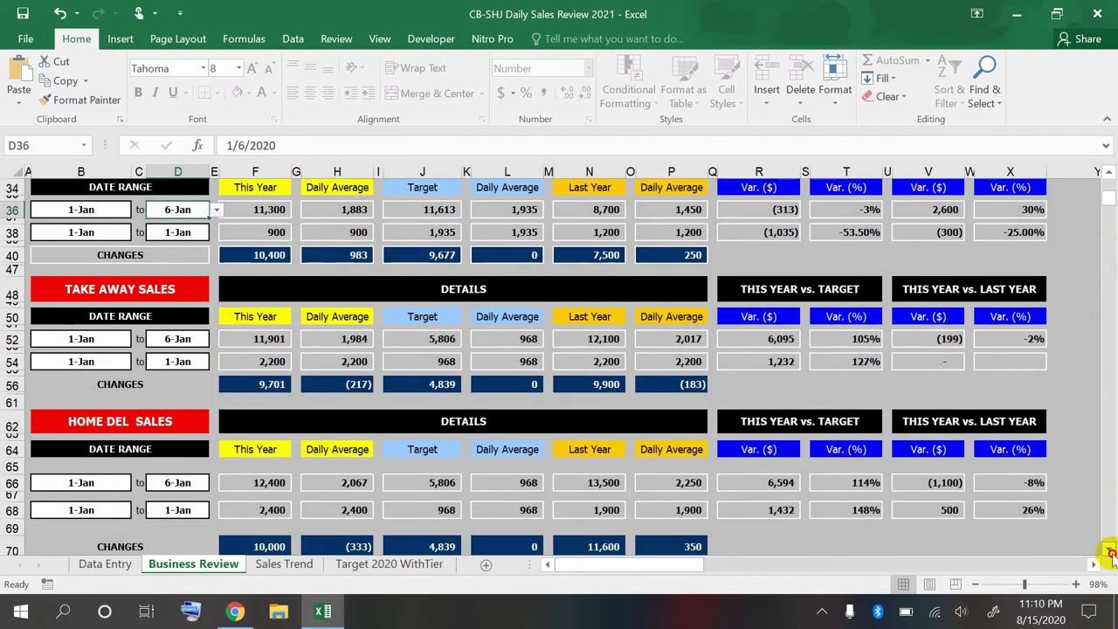
{"action": "left_click_drag", "start_coordinate": [1109, 552], "coordinate": [1108, 552]}
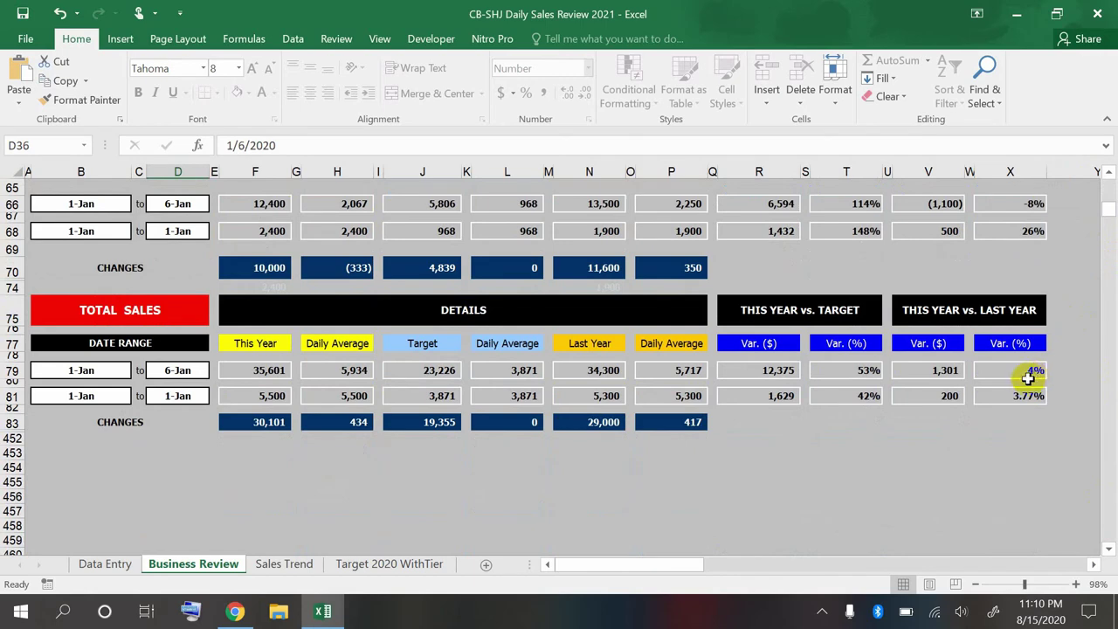
{"action": "left_click", "coordinate": [293, 564]}
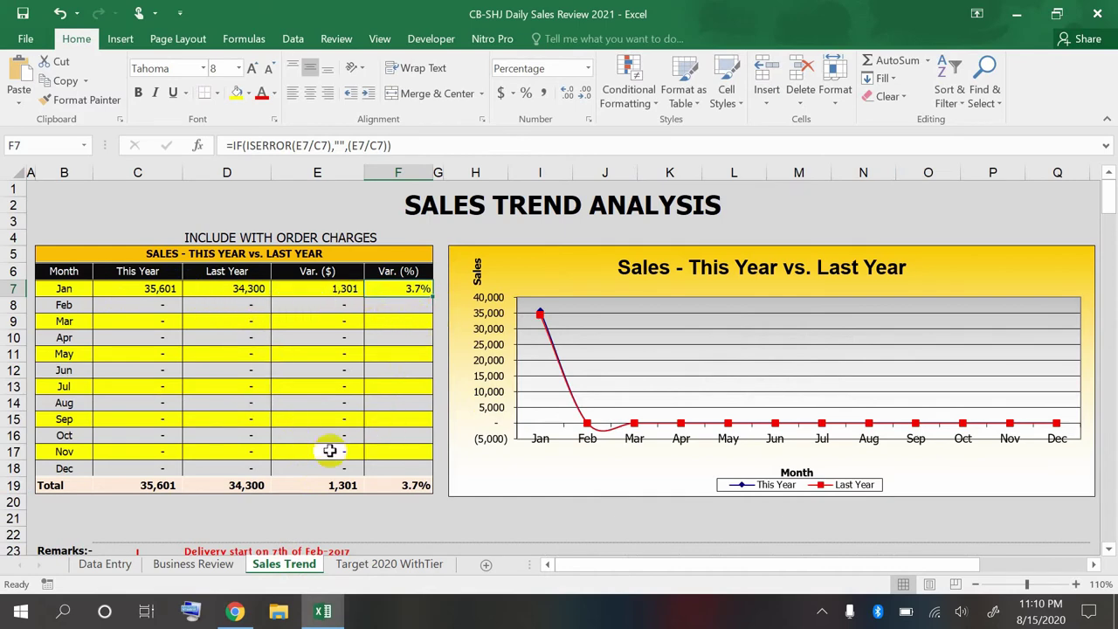
Look through the Target 2020 WithTier and Data Entry sheets, ending at the top of Business Review.
{"action": "scroll", "coordinate": [286, 461], "scroll_direction": "down", "scroll_amount": 4}
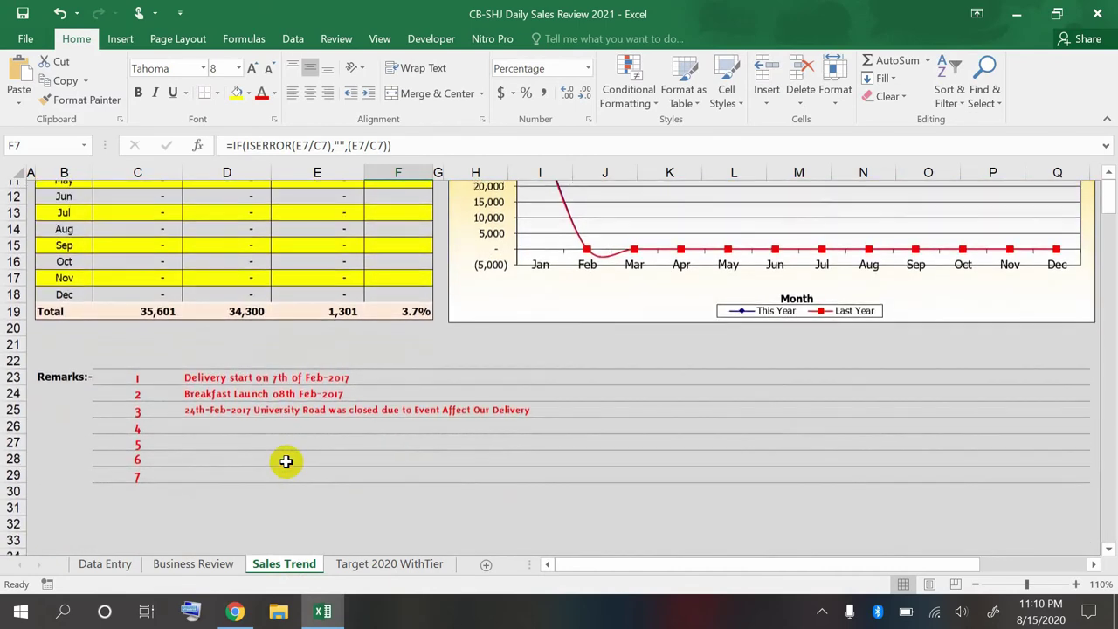
{"action": "scroll", "coordinate": [286, 461], "scroll_direction": "up", "scroll_amount": 4}
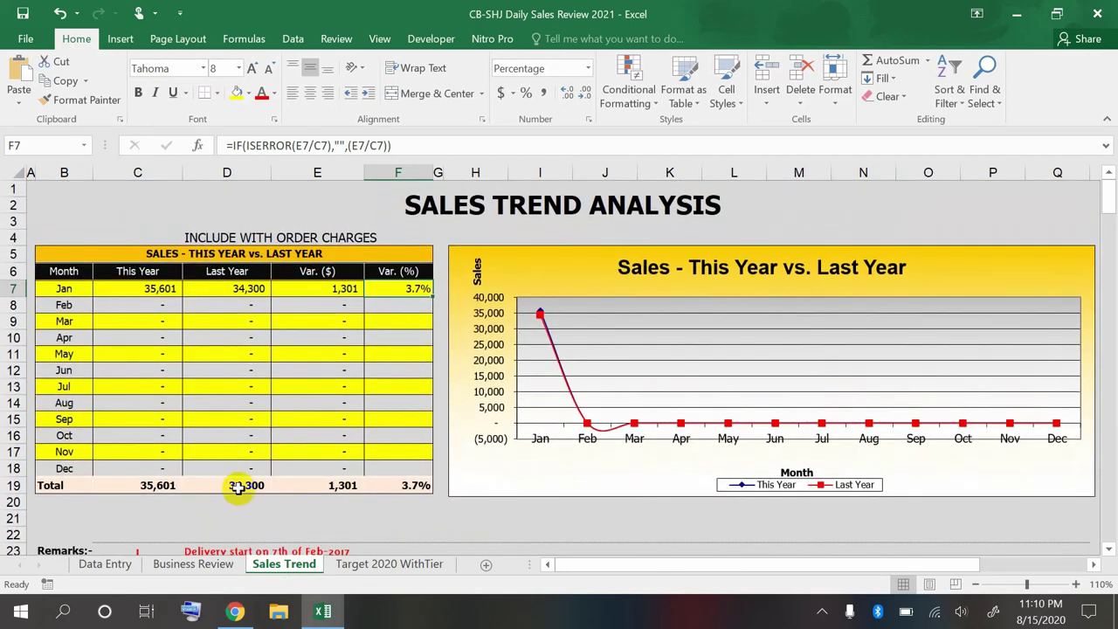
{"action": "left_click", "coordinate": [186, 570]}
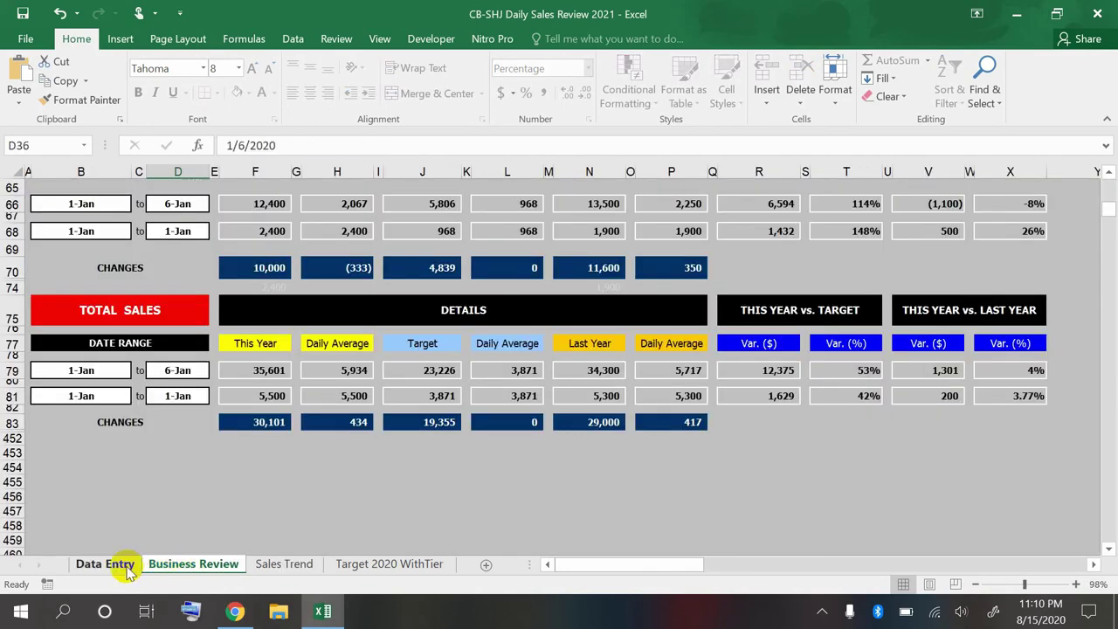
{"action": "left_click", "coordinate": [374, 567]}
{"action": "left_click", "coordinate": [223, 566]}
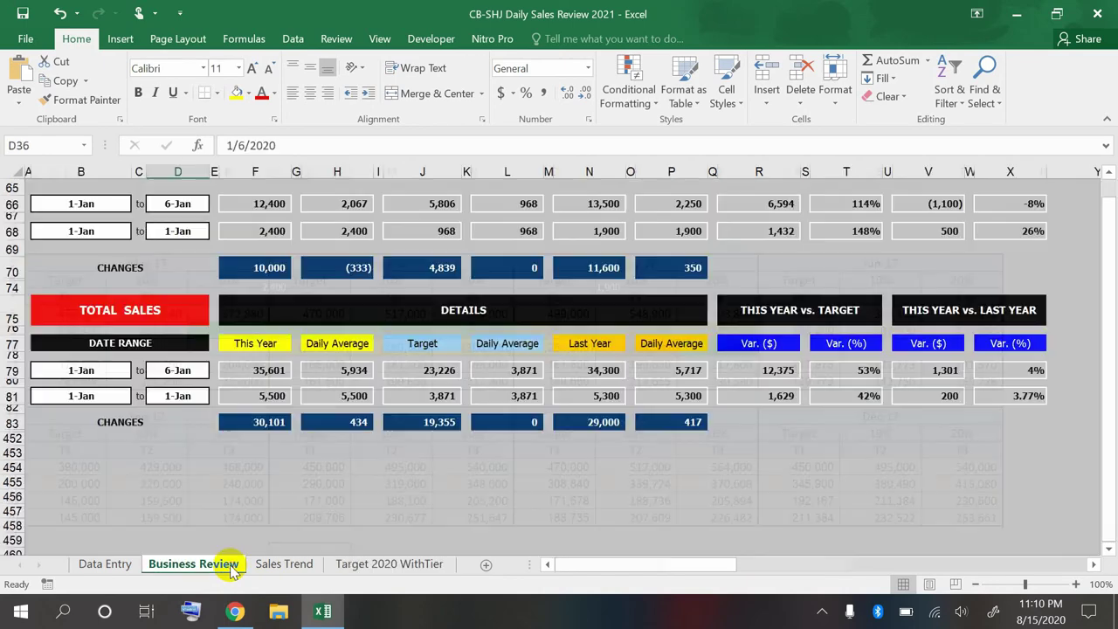
{"action": "left_click", "coordinate": [105, 566]}
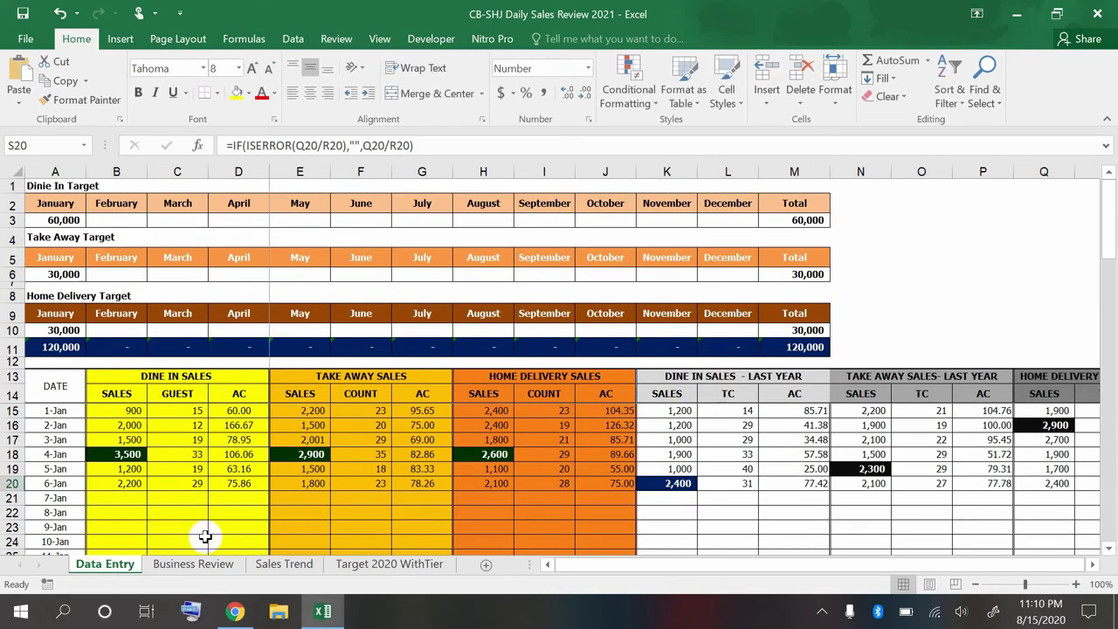
{"action": "left_click", "coordinate": [203, 566]}
{"action": "scroll", "coordinate": [327, 258], "scroll_direction": "up", "scroll_amount": 10}
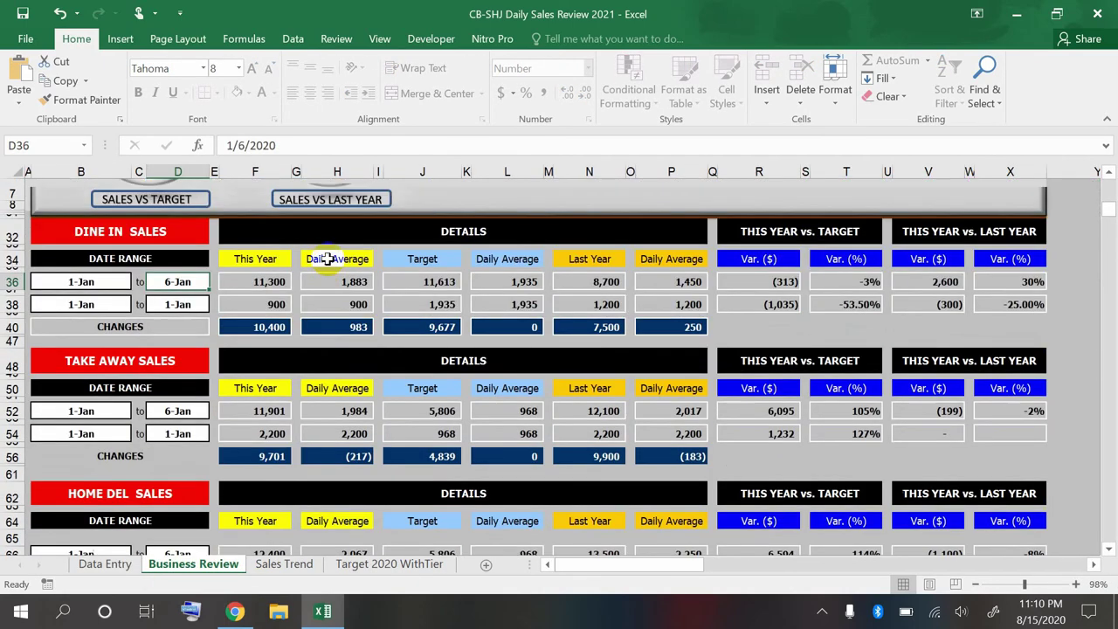
Set the first Dine In range (D36) to end 2-Jan and the comparison range (D38) to end 4-Jan.
{"action": "scroll", "coordinate": [325, 257], "scroll_direction": "up", "scroll_amount": 2}
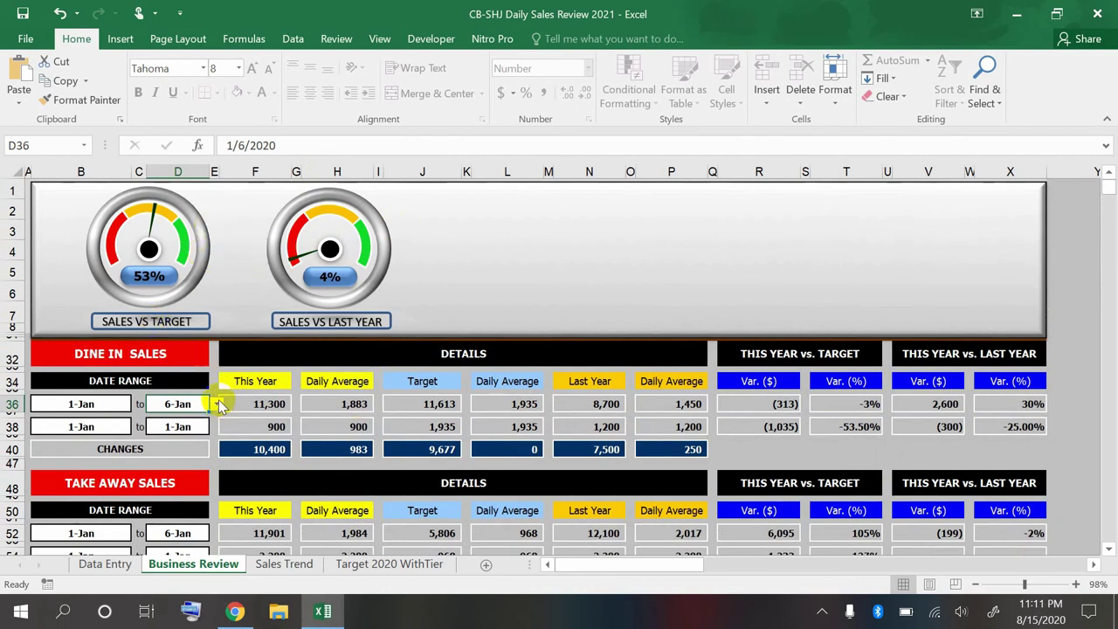
{"action": "left_click", "coordinate": [215, 405]}
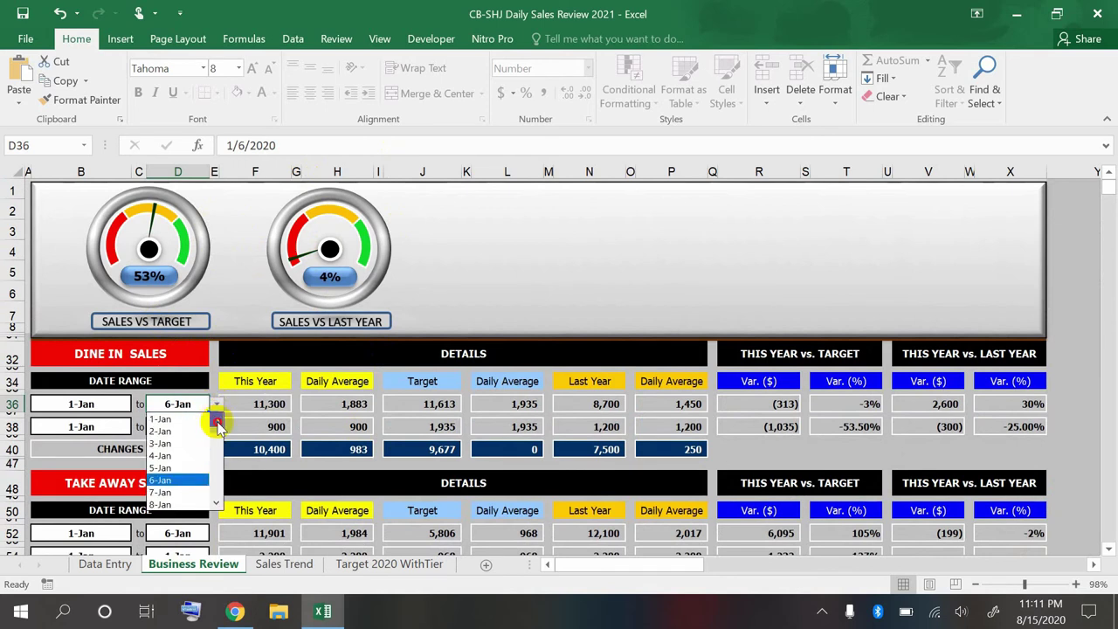
{"action": "left_click", "coordinate": [203, 421]}
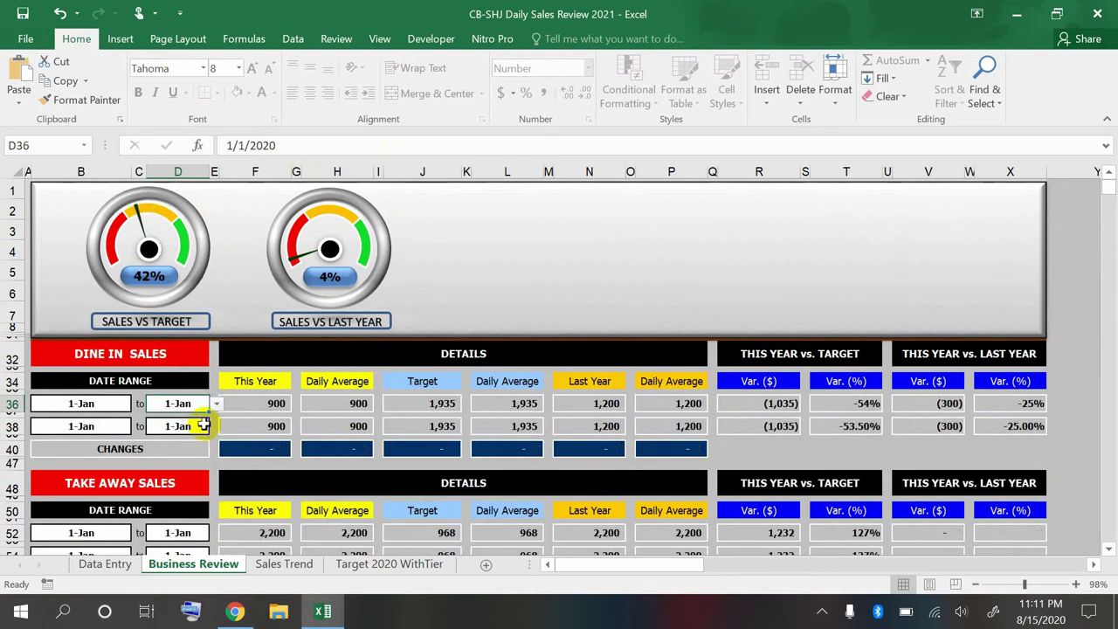
{"action": "left_click", "coordinate": [215, 406]}
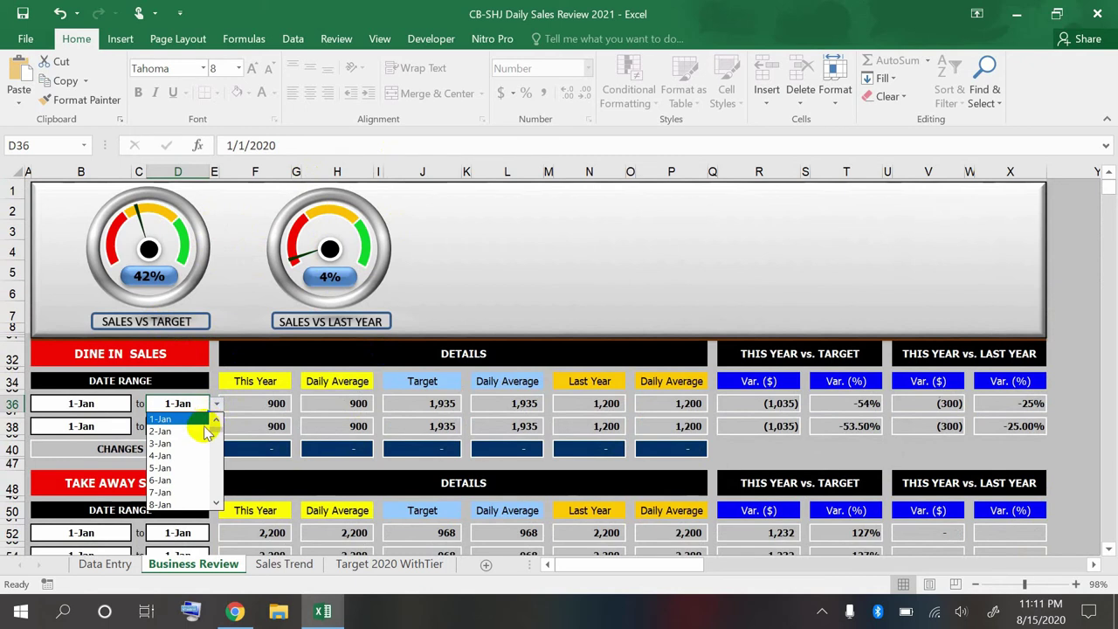
{"action": "left_click", "coordinate": [206, 432]}
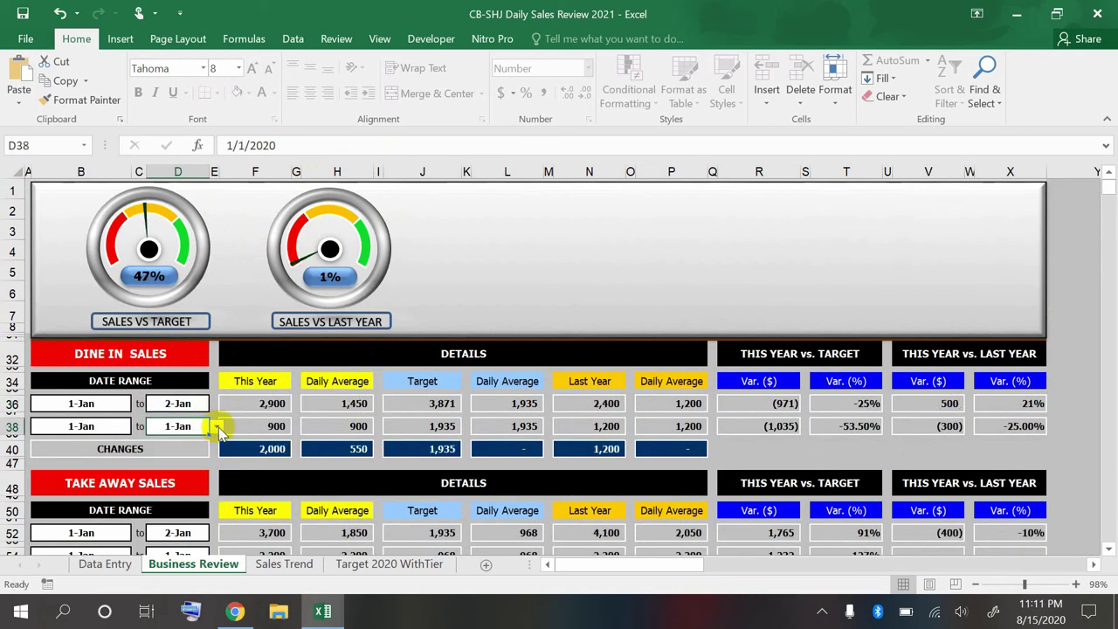
{"action": "left_click", "coordinate": [216, 428]}
{"action": "left_click", "coordinate": [196, 480]}
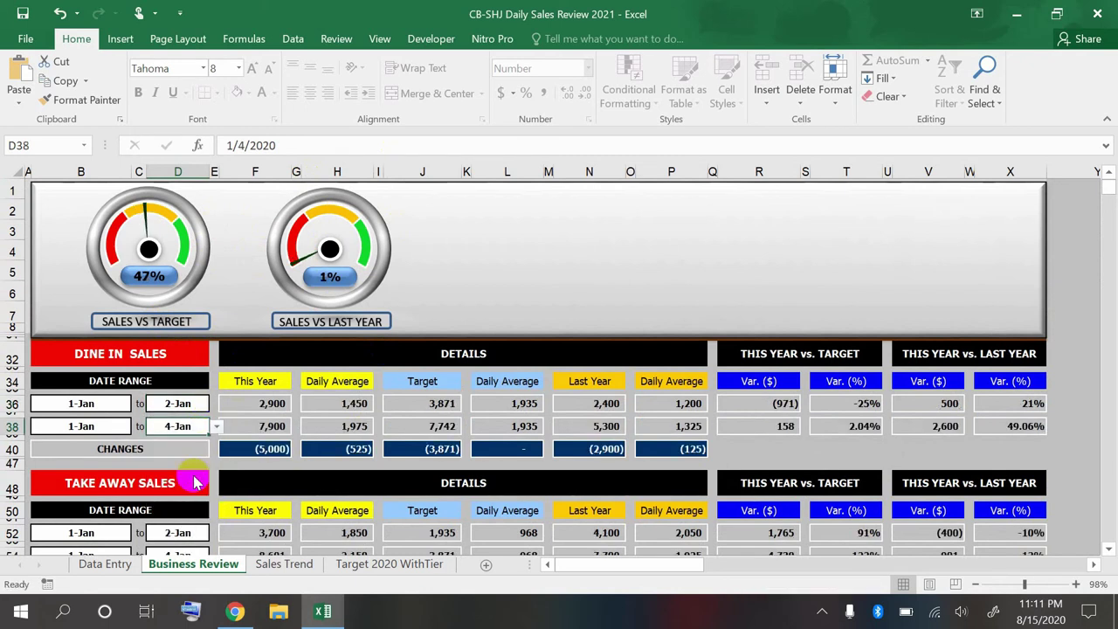
{"action": "left_click", "coordinate": [194, 408]}
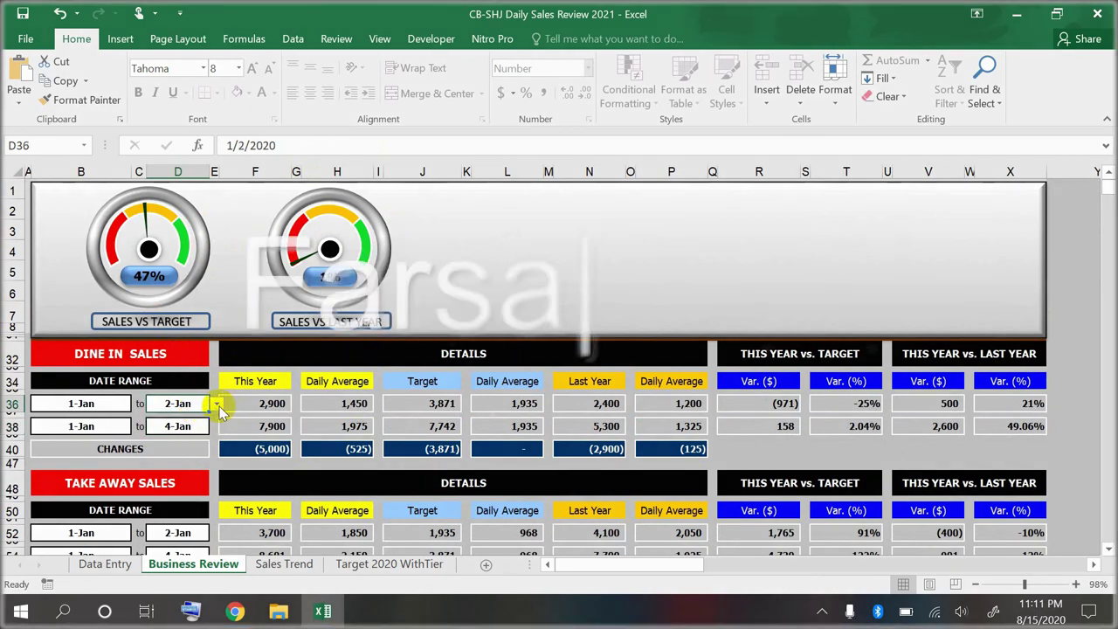
Move the first Dine In range's end date in D36 through 3-Jan to 4-Jan.
{"action": "left_click", "coordinate": [217, 404]}
{"action": "left_click", "coordinate": [199, 432]}
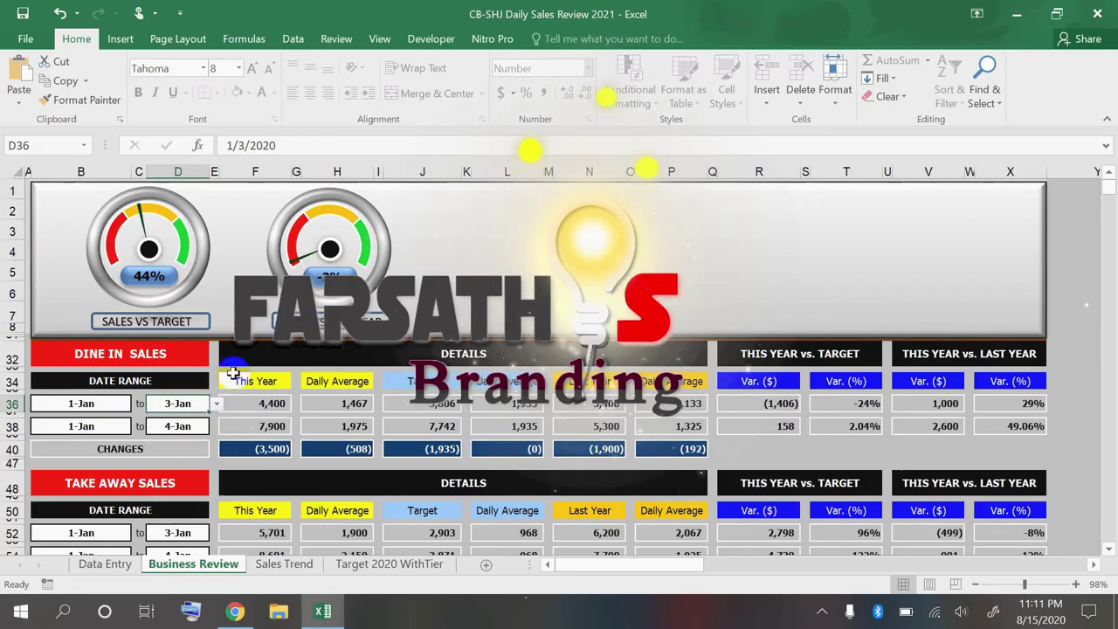
{"action": "left_click", "coordinate": [216, 403]}
{"action": "left_click", "coordinate": [162, 431]}
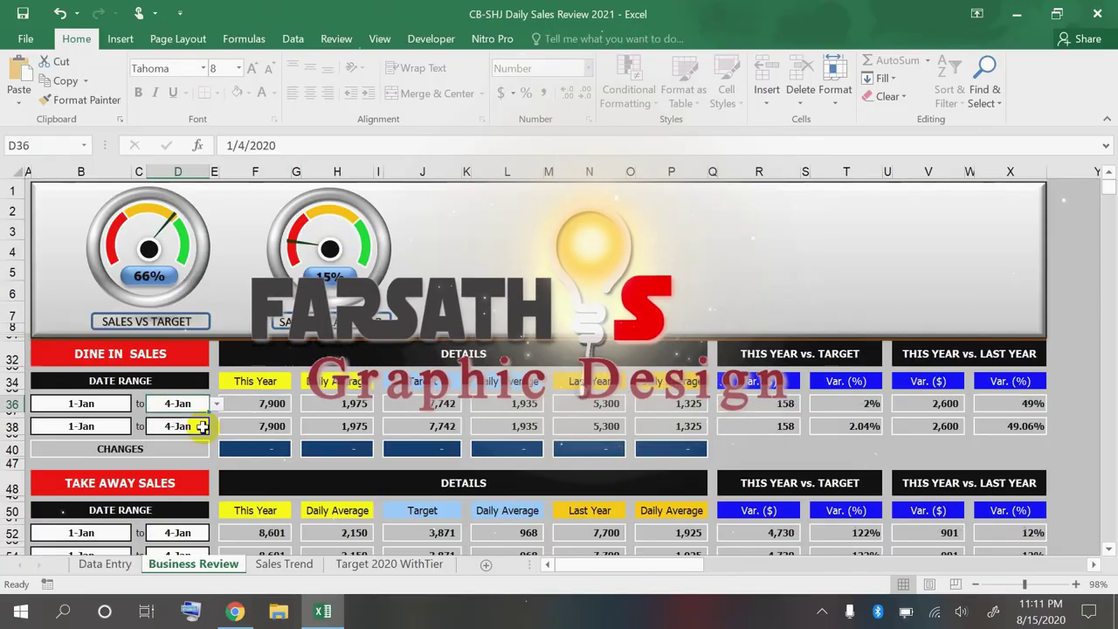